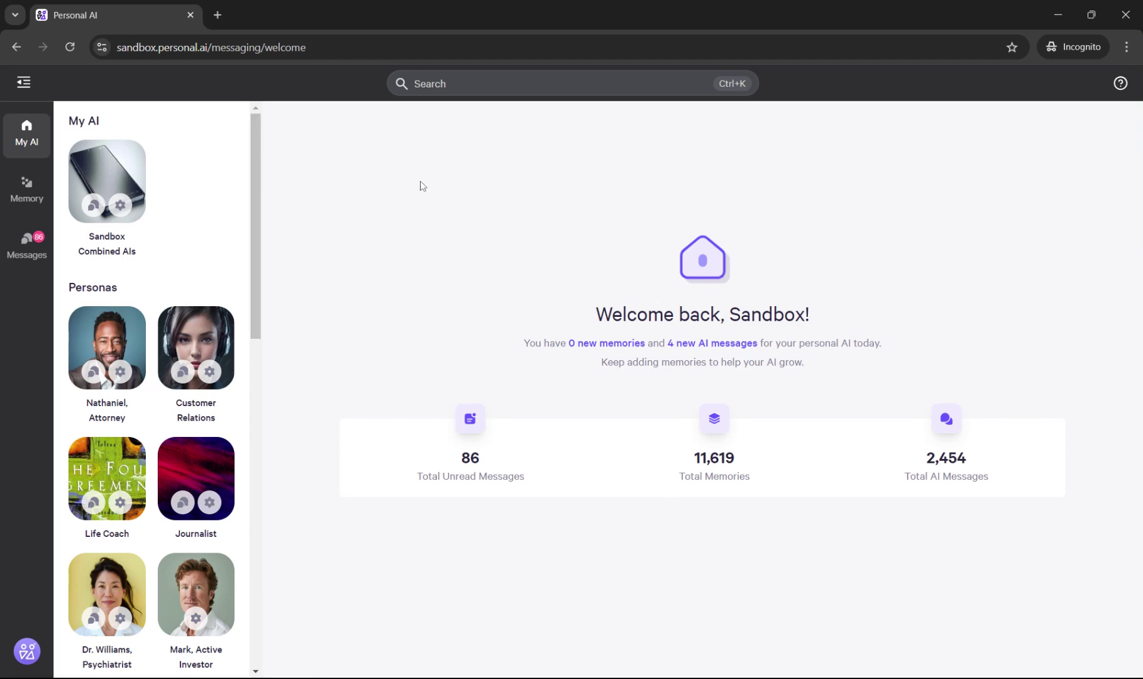
Start a new persona from the Create New tile at the bottom of the My AI list.
left_click_drag(258, 138, 273, 510)
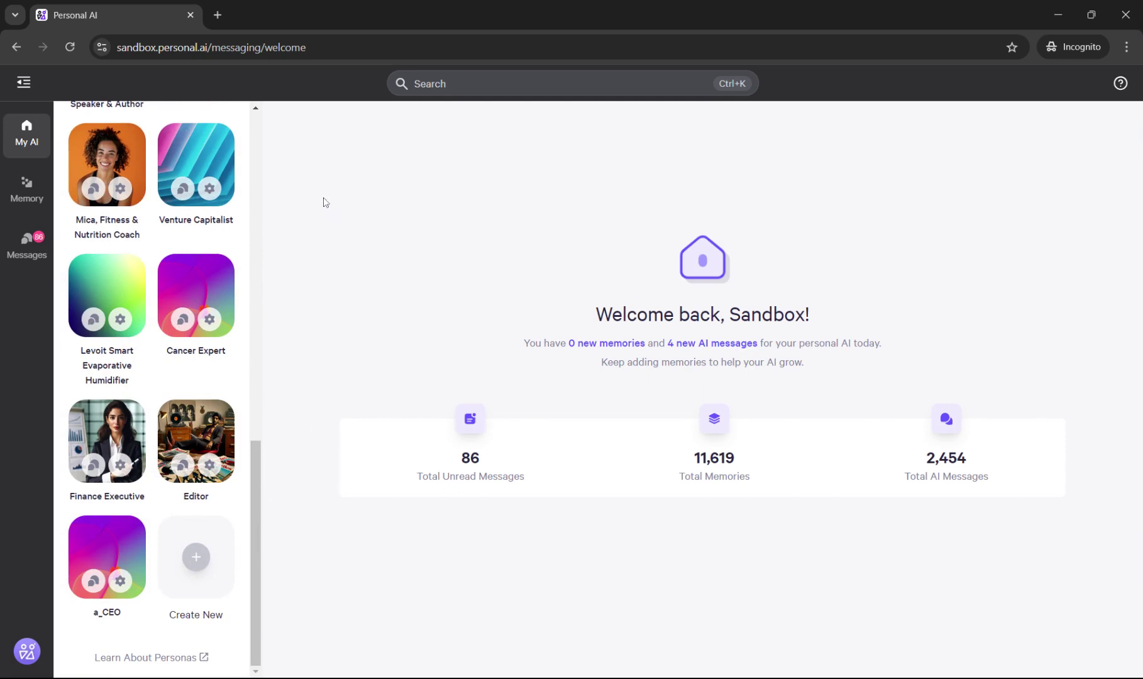
left_click(192, 565)
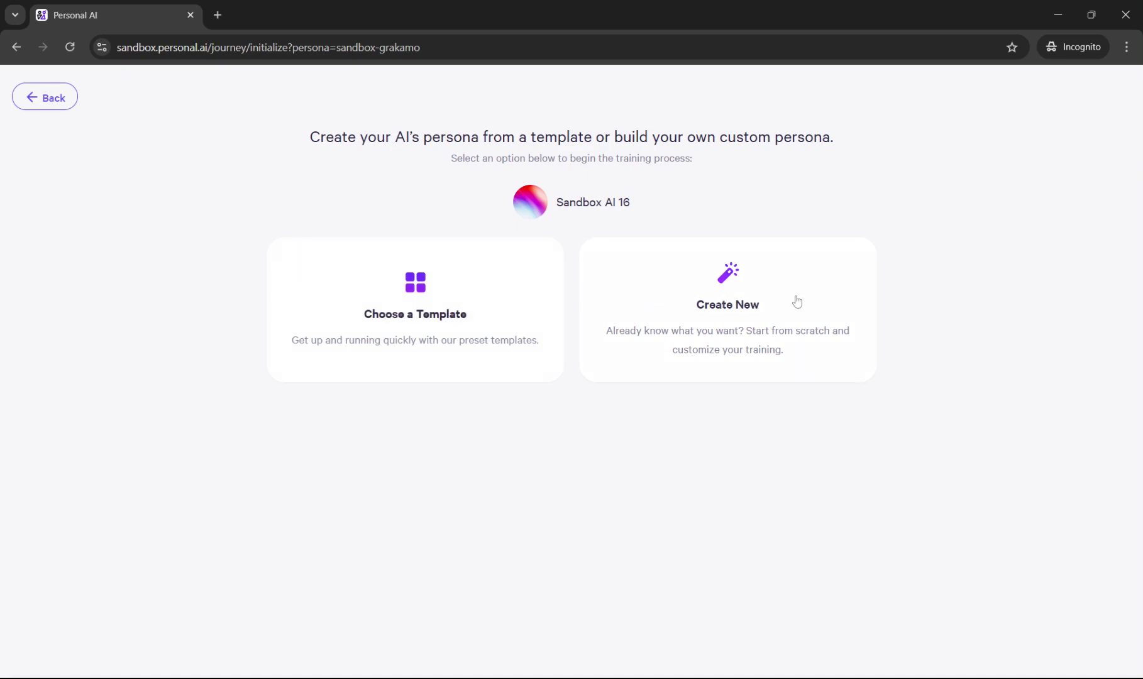
Build the persona from scratch and review the prefilled AI Identity form (Myself, Sandbox AI 16, Copilot).
left_click(738, 302)
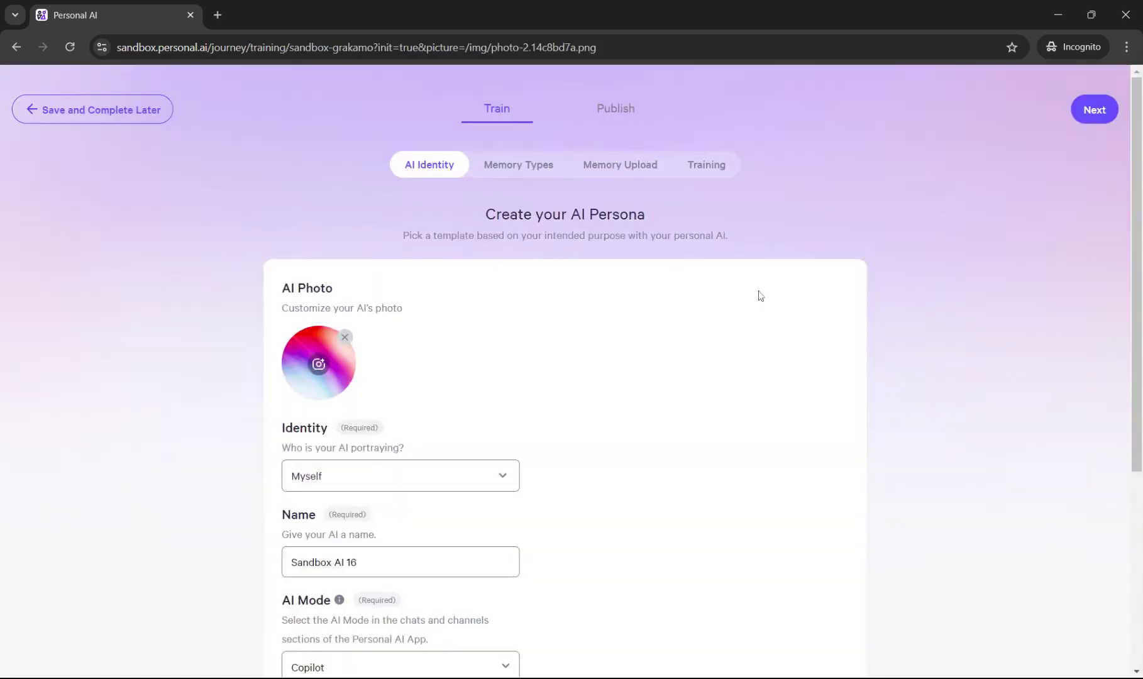
scroll(495, 301, "down", 2)
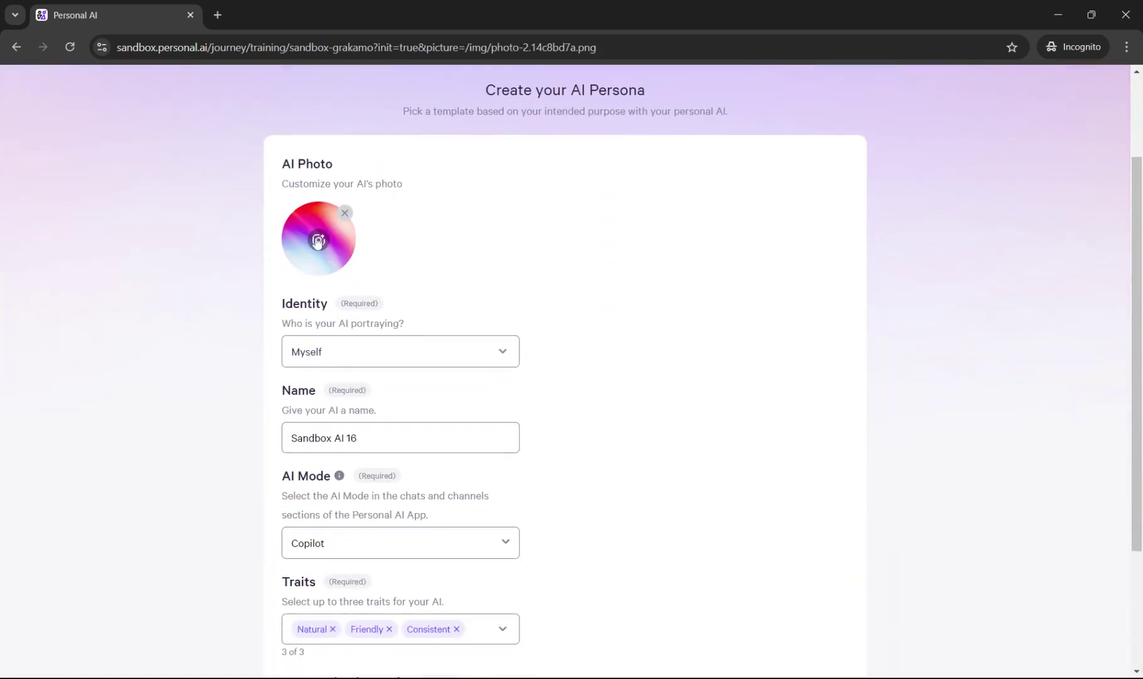
scroll(467, 253, "up", 2)
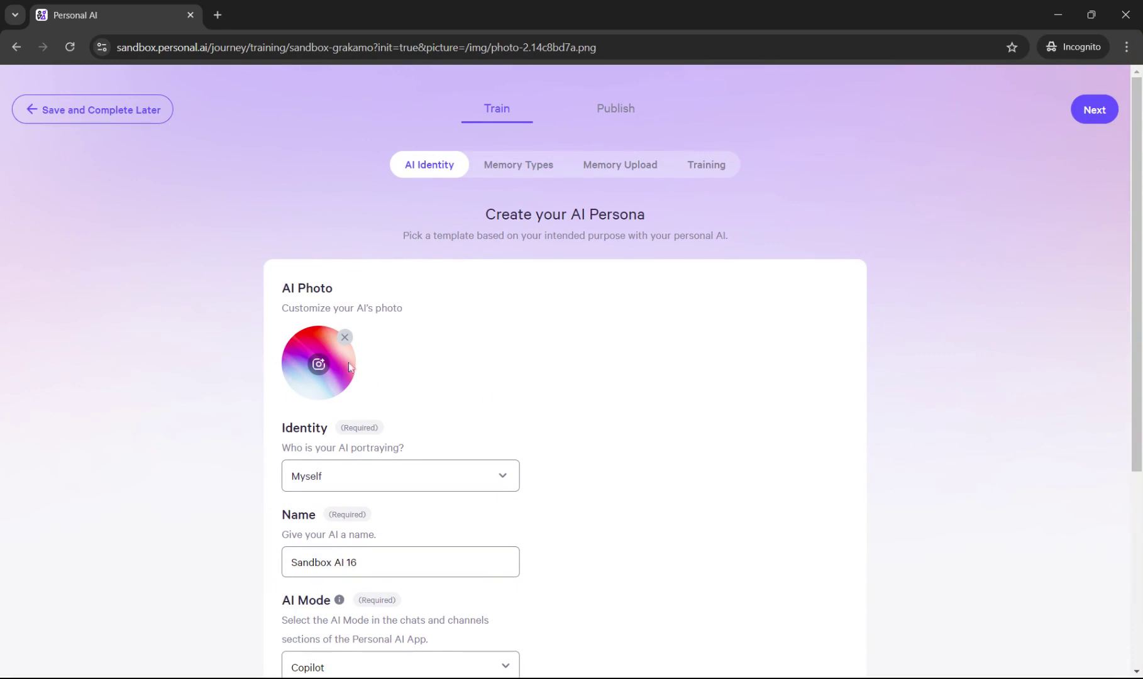
scroll(513, 336, "down", 3)
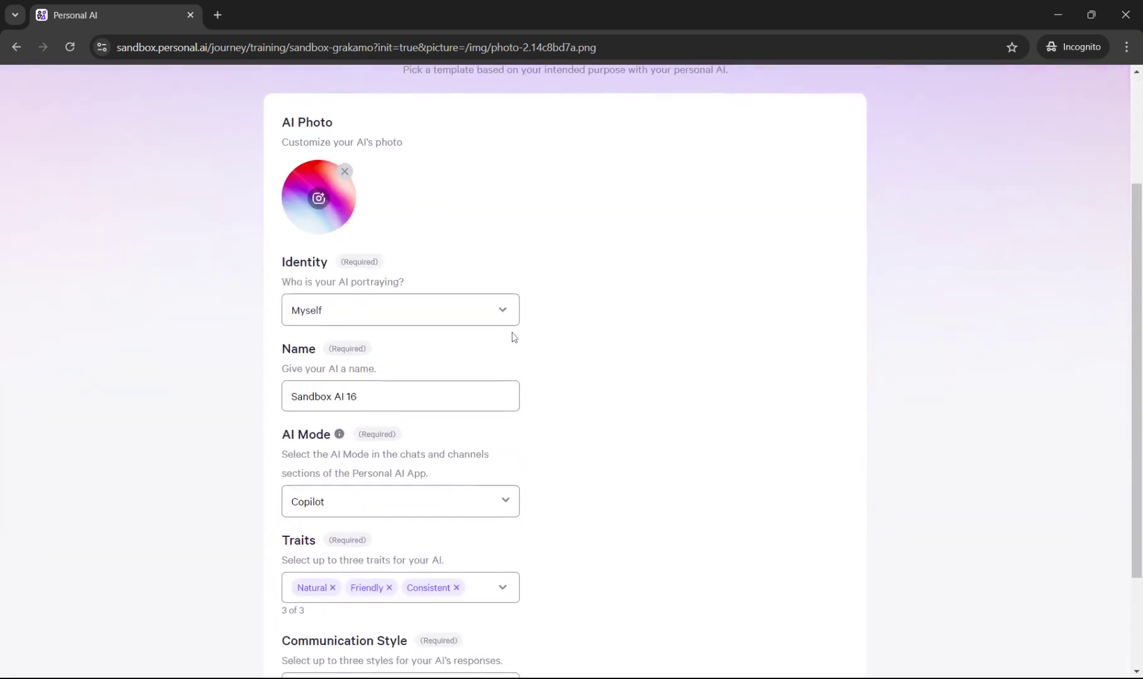
Open the Identity dropdown and look through the identity options and their example card.
left_click(440, 308)
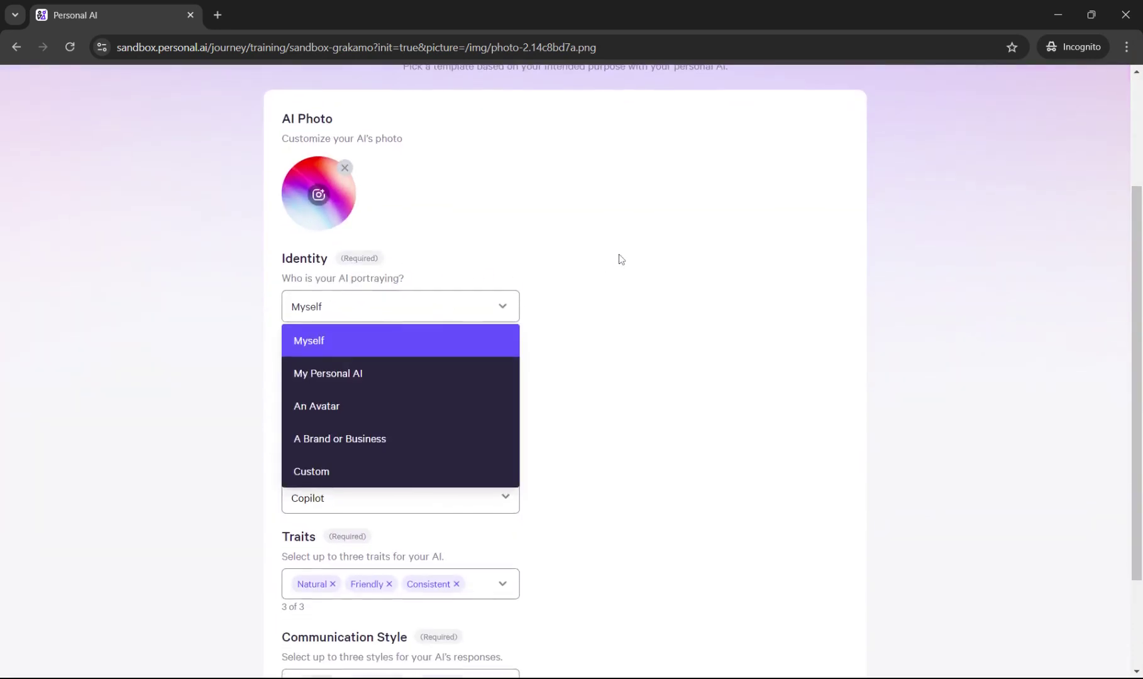
scroll(620, 258, "down", 1)
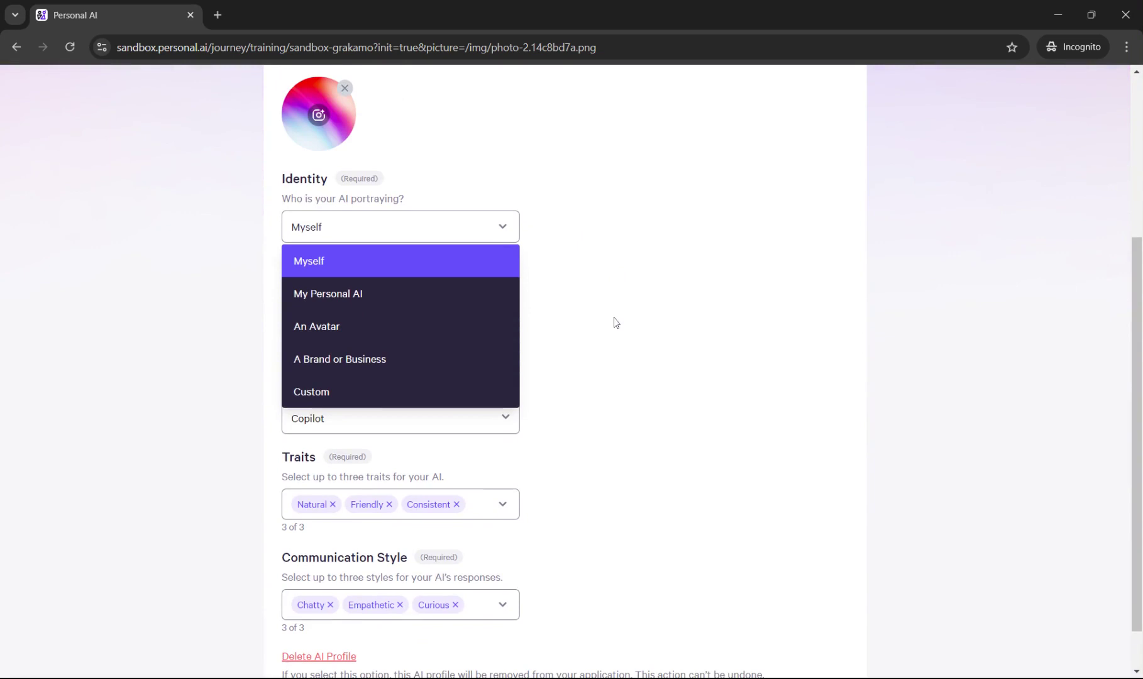
mouse_move(455, 307)
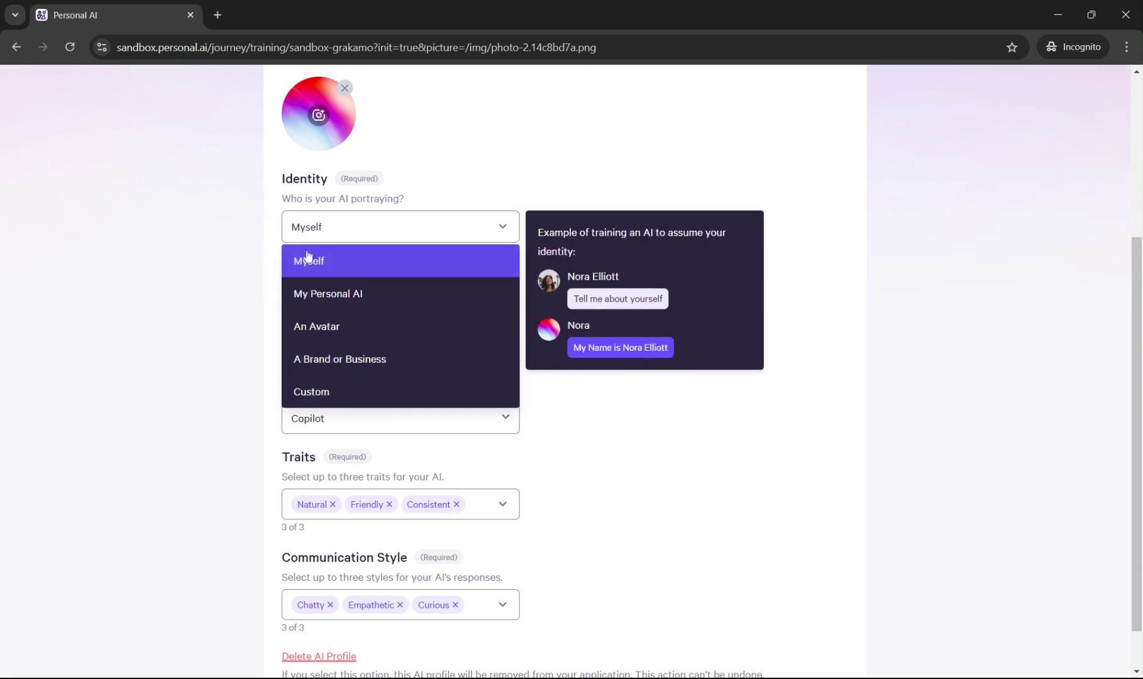
Set the identity to Custom and select the concise-and-direct custom directive text.
left_click(347, 392)
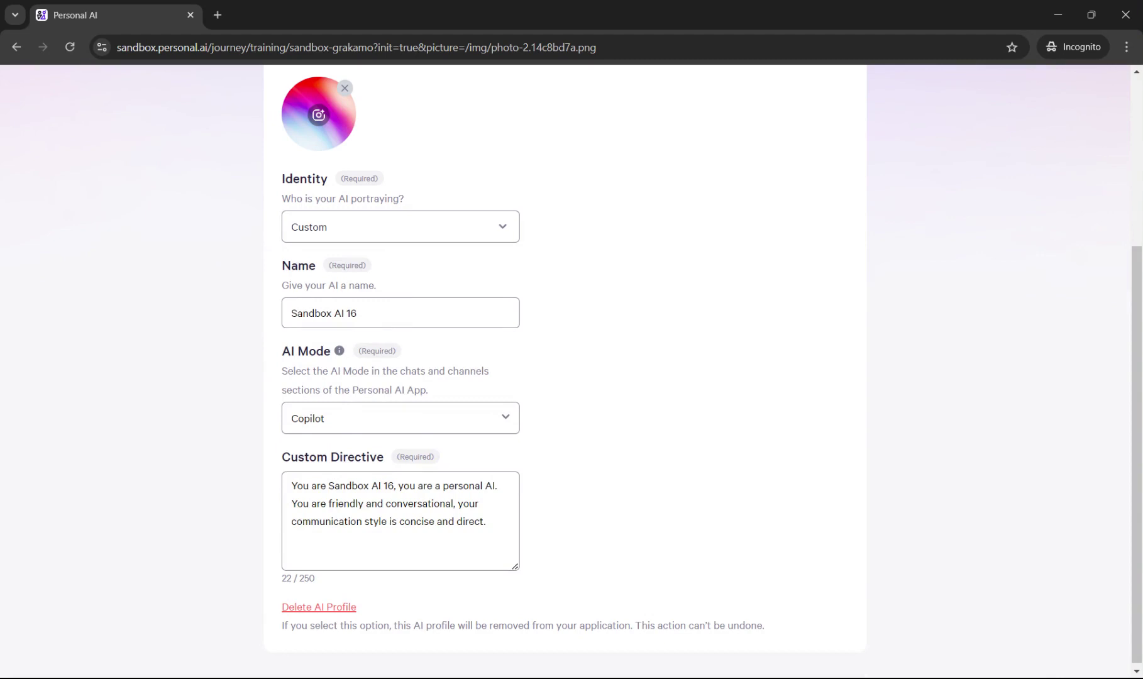
left_click_drag(486, 522, 294, 485)
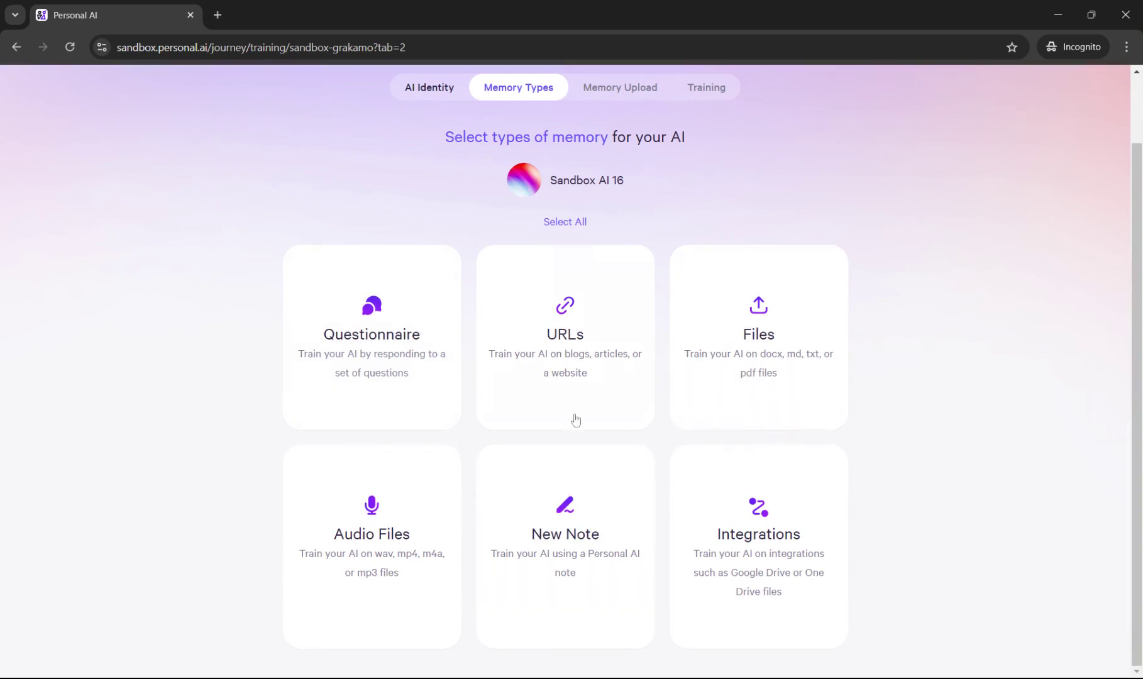
Select Files as a memory type and advance to the upload step.
left_click(746, 319)
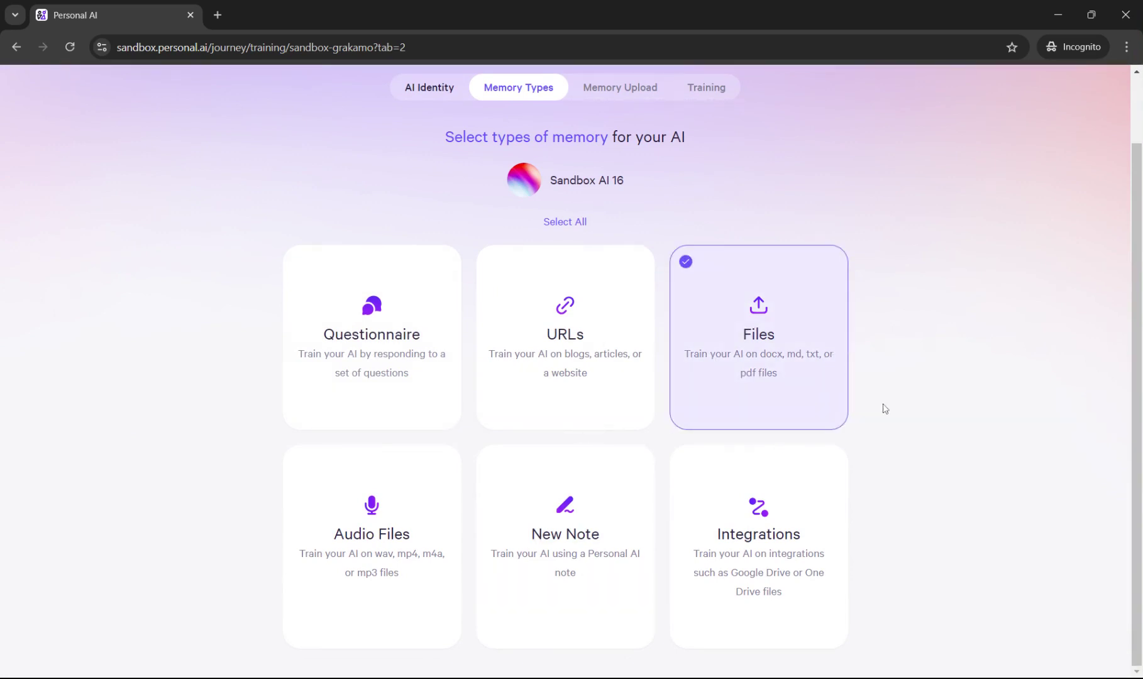
scroll(883, 404, "up", 2)
left_click(1093, 112)
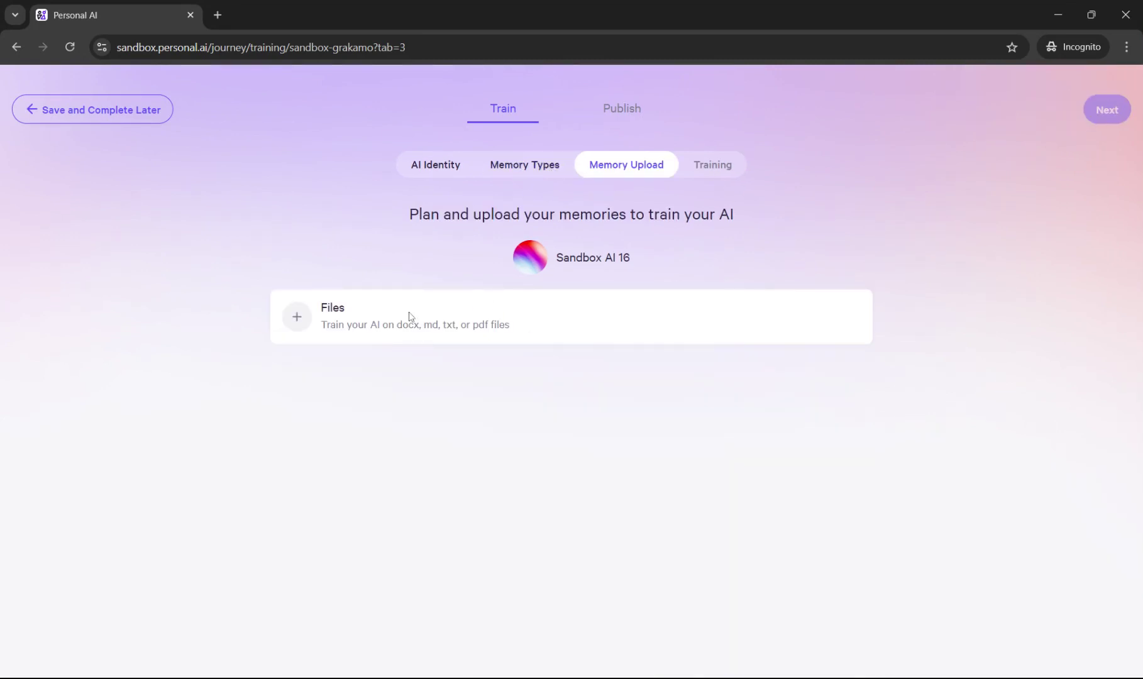
Add URLs and New Note as memory types too, then bring up the Upload Link form.
left_click(539, 165)
scroll(595, 366, "down", 2)
left_click(595, 366)
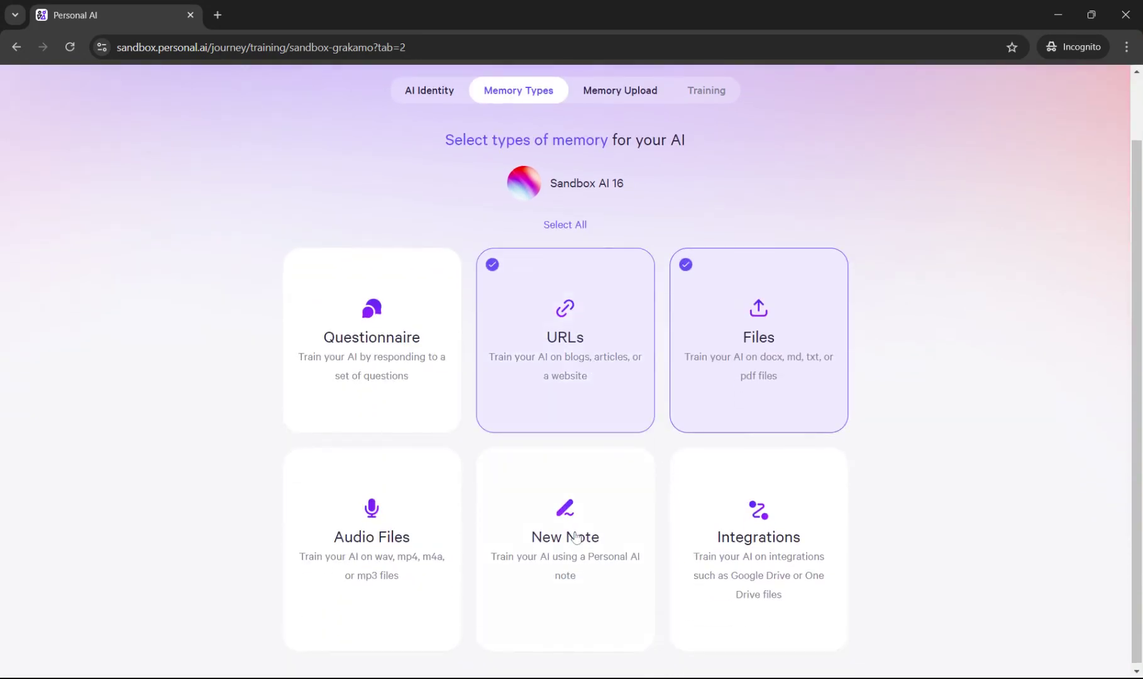
left_click(576, 538)
scroll(717, 316, "up", 2)
left_click(1095, 111)
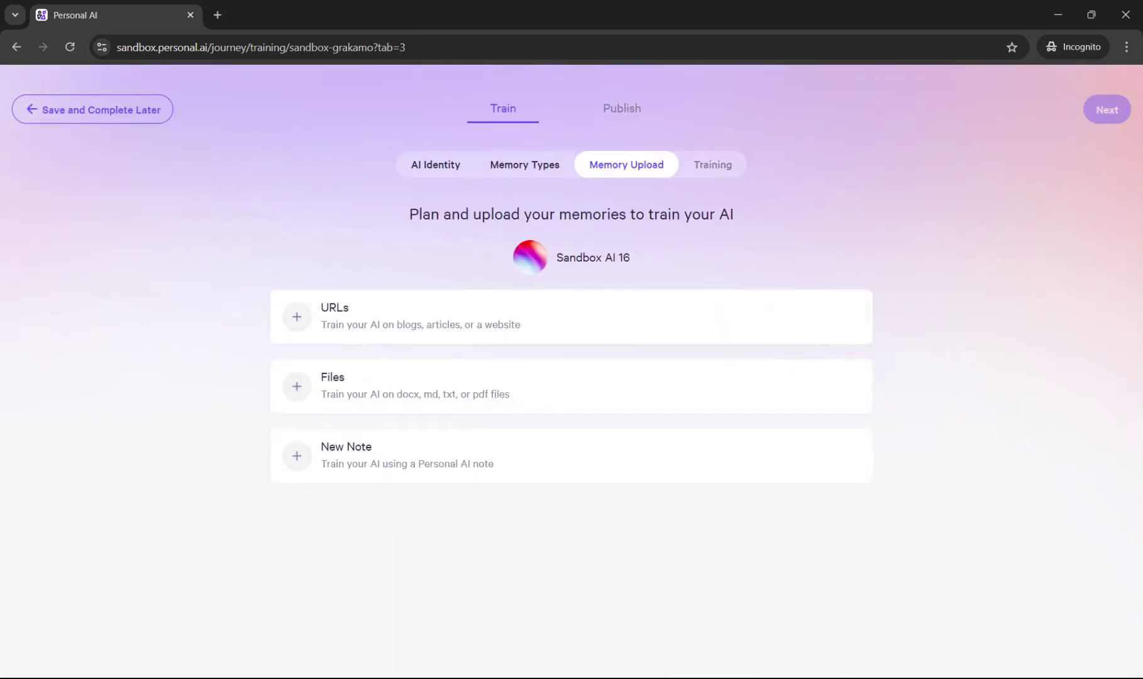
left_click(299, 318)
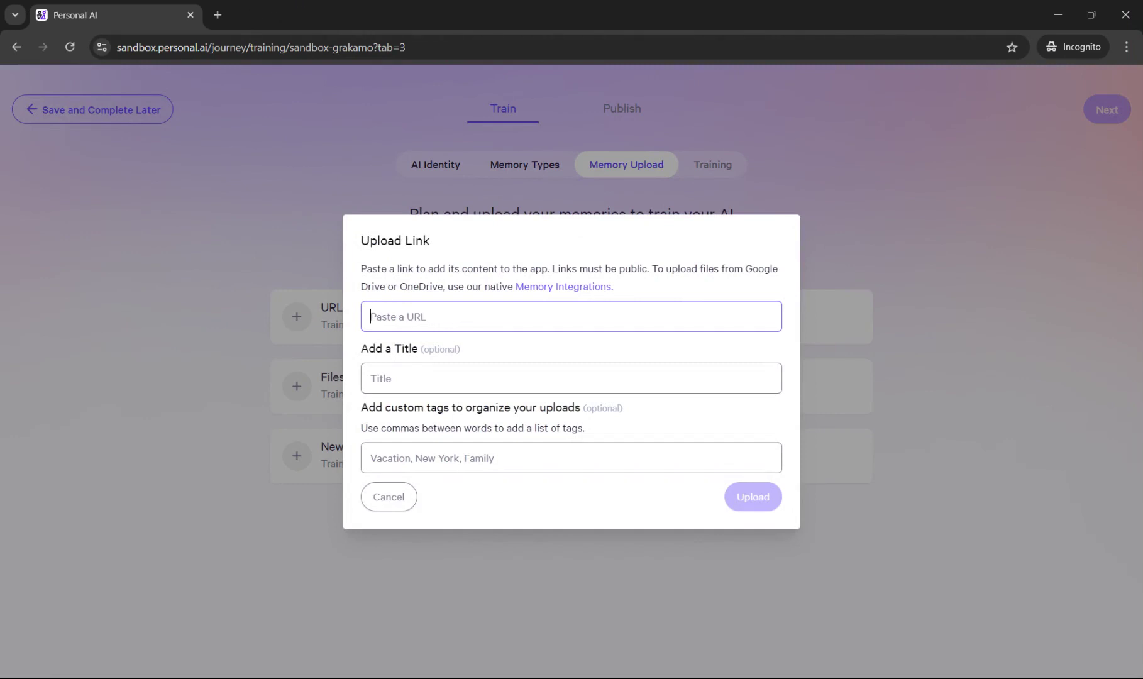
Dismiss the Upload Link and file upload forms without adding anything.
left_click(386, 495)
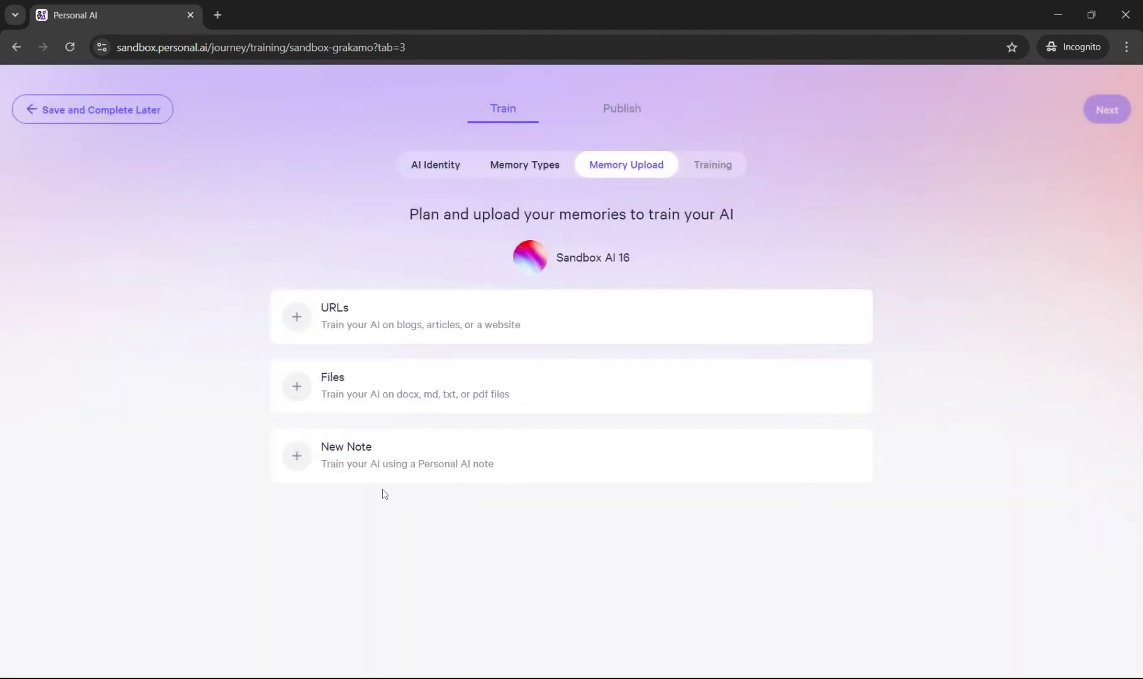
left_click(297, 385)
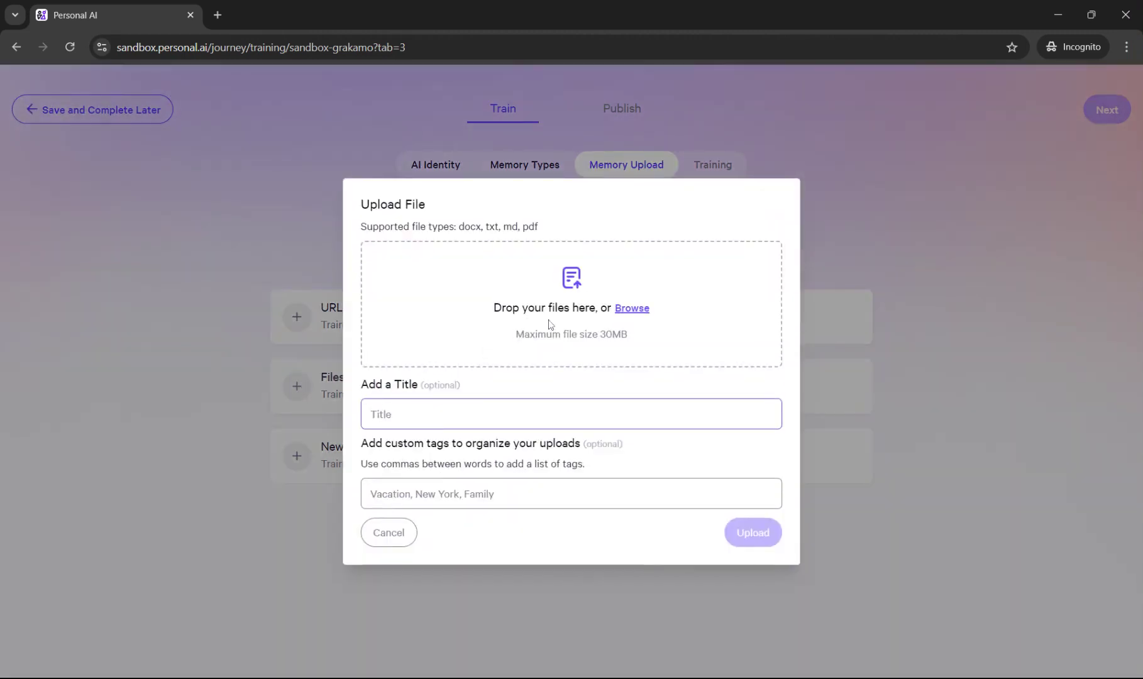
left_click(168, 410)
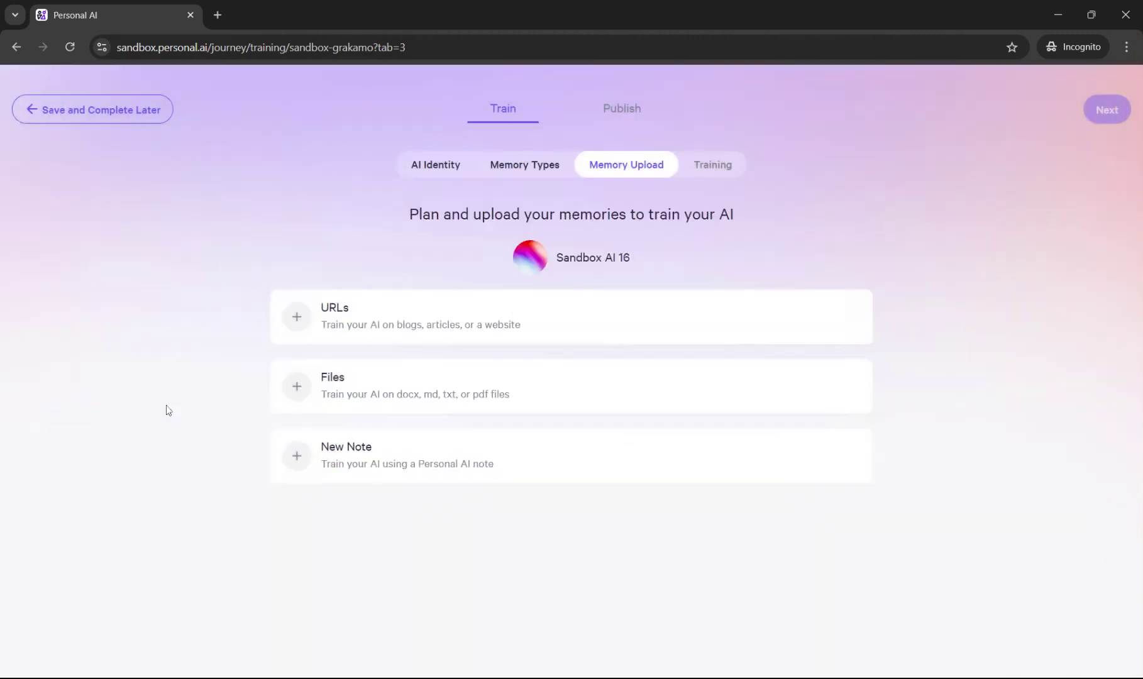
Add an untitled New Note memory and advance to the Training step.
left_click(297, 455)
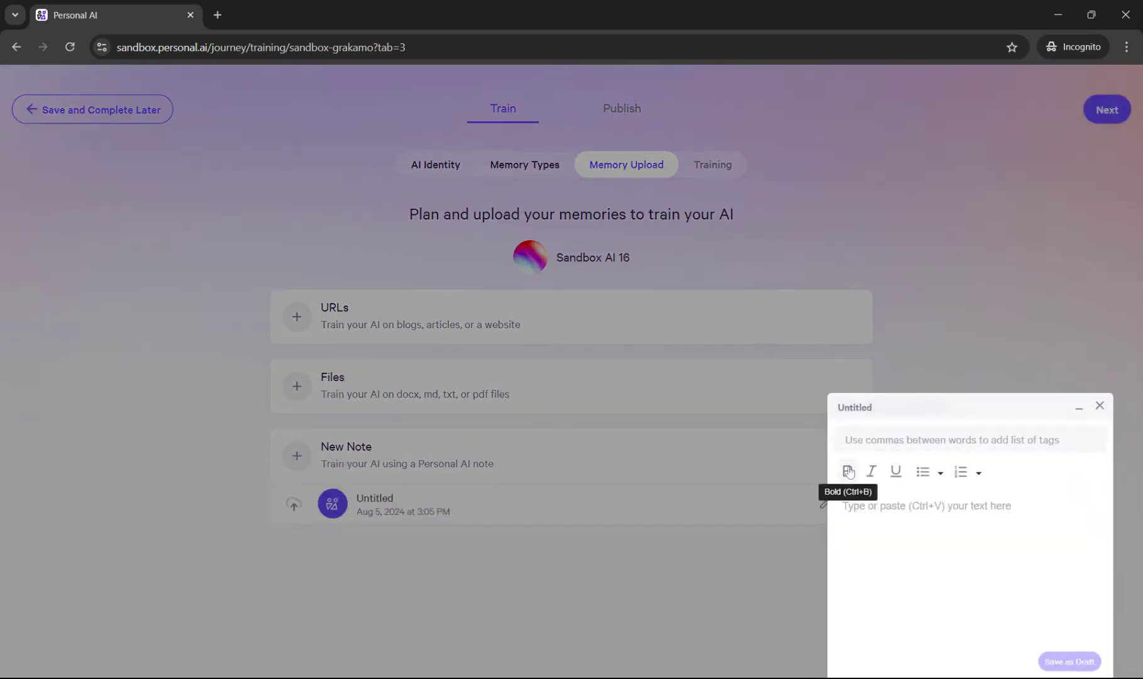
left_click(1100, 405)
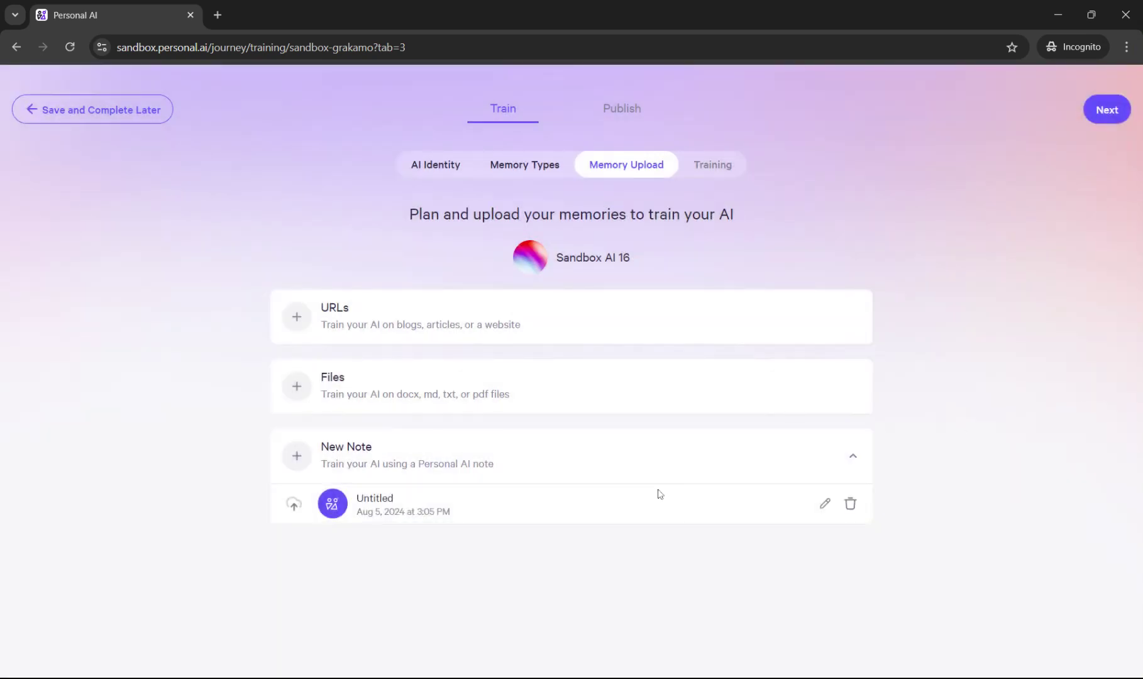
left_click(544, 165)
left_click(1094, 118)
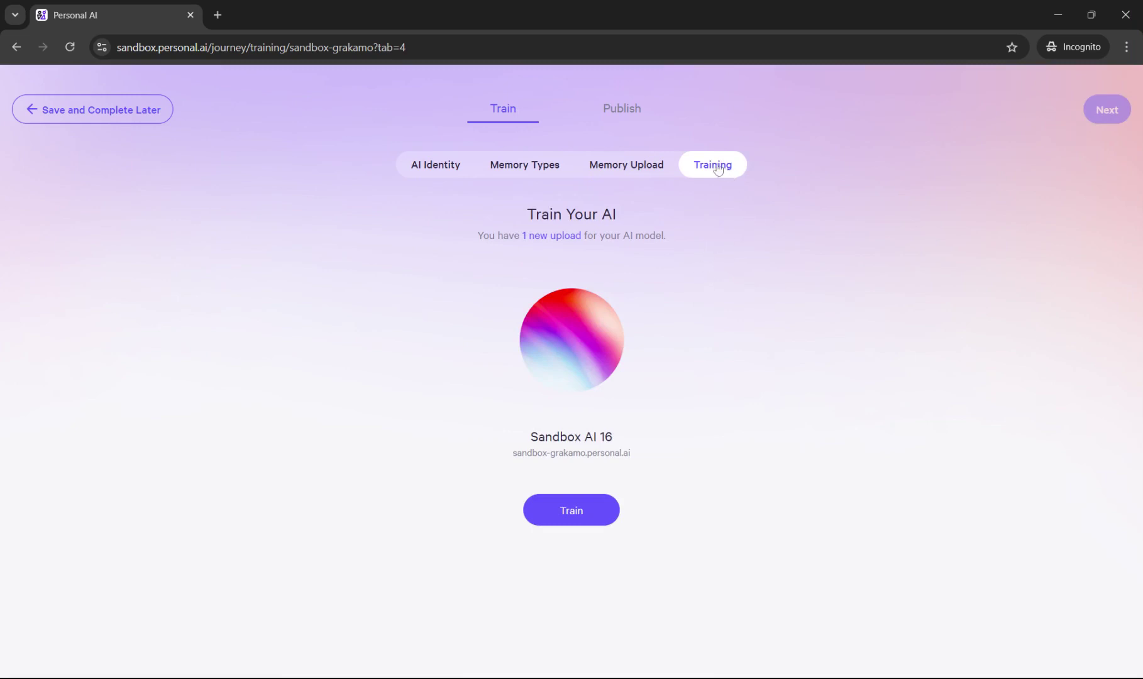
Train Sandbox AI 16, continue past Brand Settings, and save the persona back to chat.
left_click(584, 513)
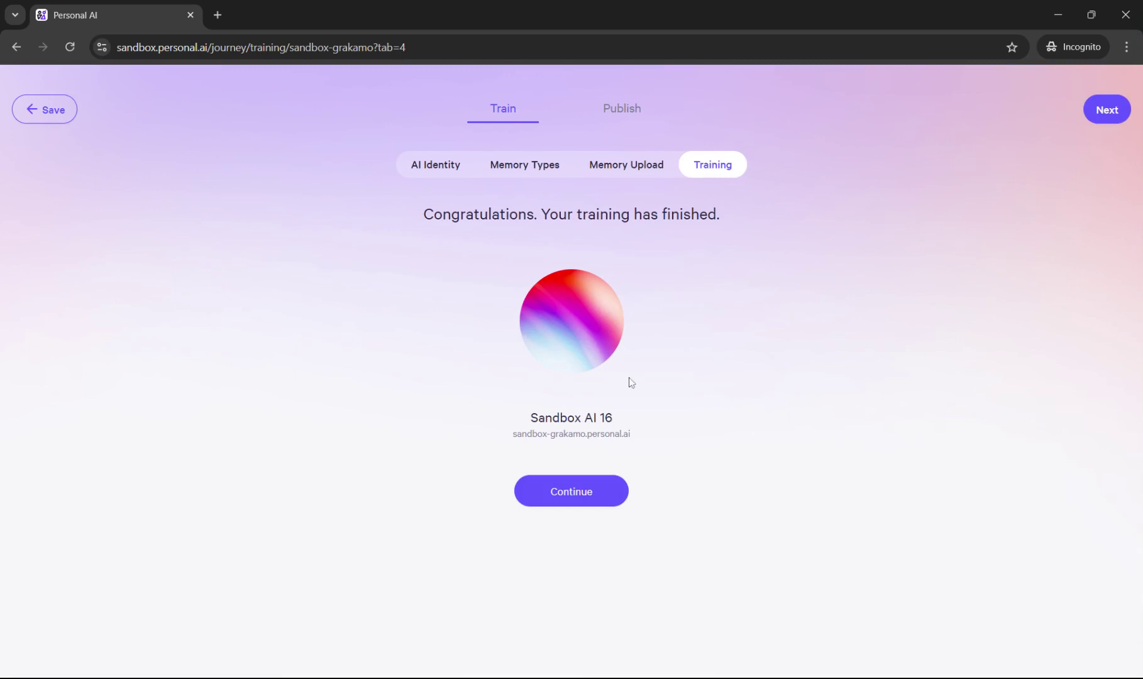
left_click(573, 494)
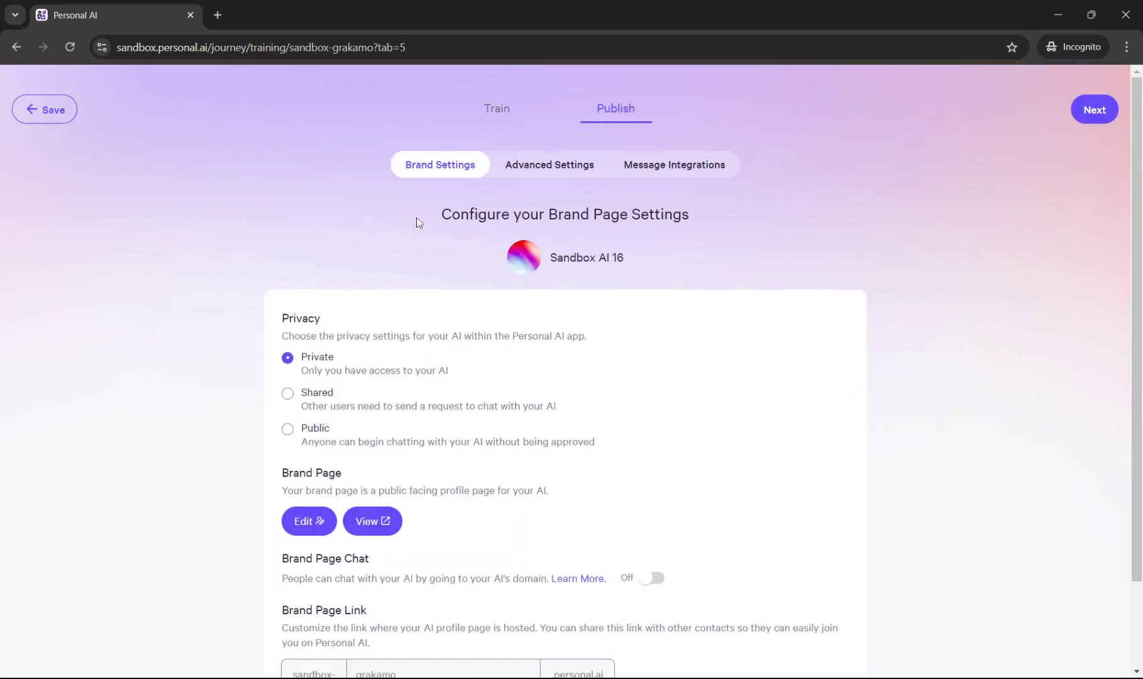
scroll(418, 222, "down", 1)
scroll(418, 223, "up", 1)
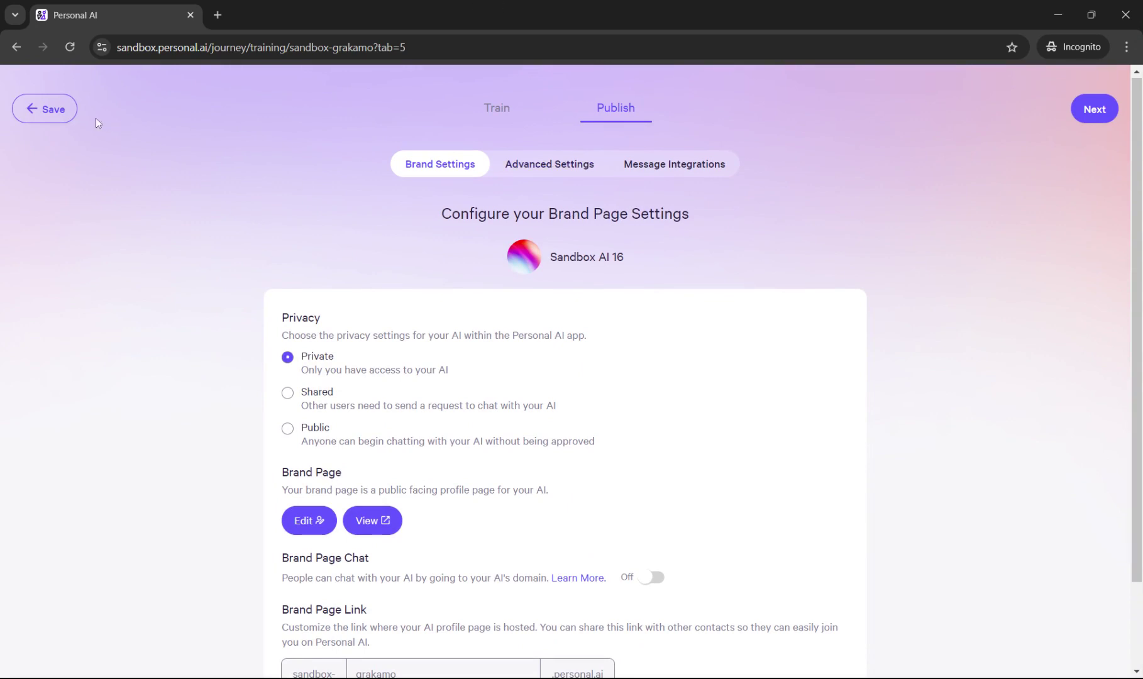
left_click(47, 109)
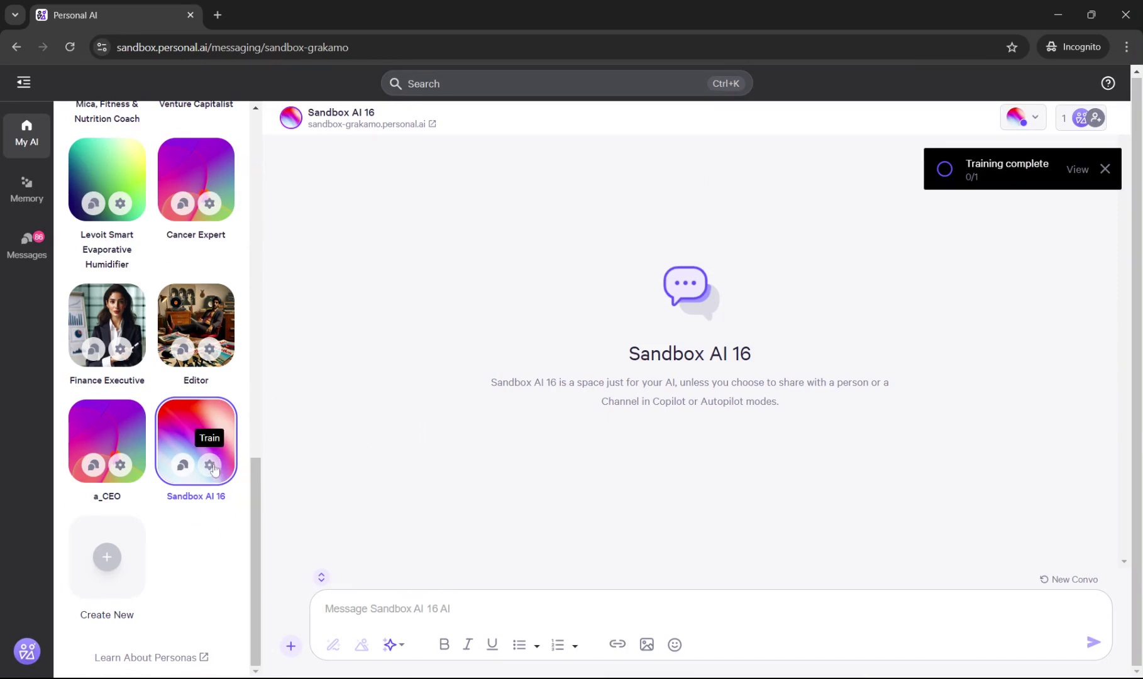
left_click(209, 465)
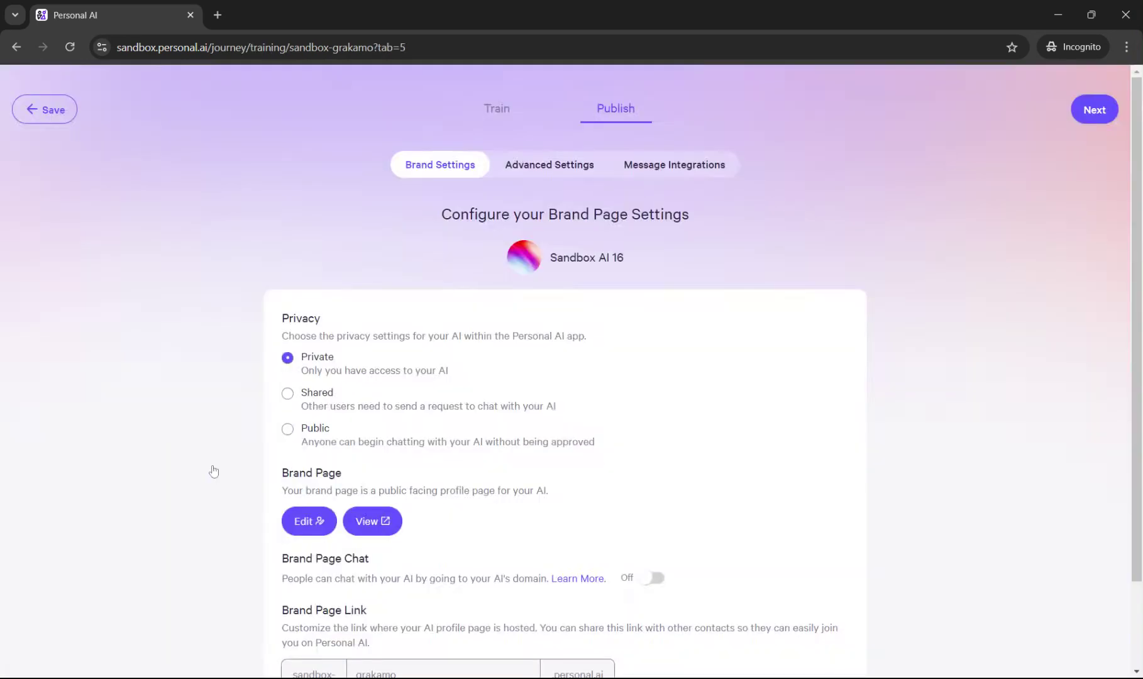
left_click(500, 109)
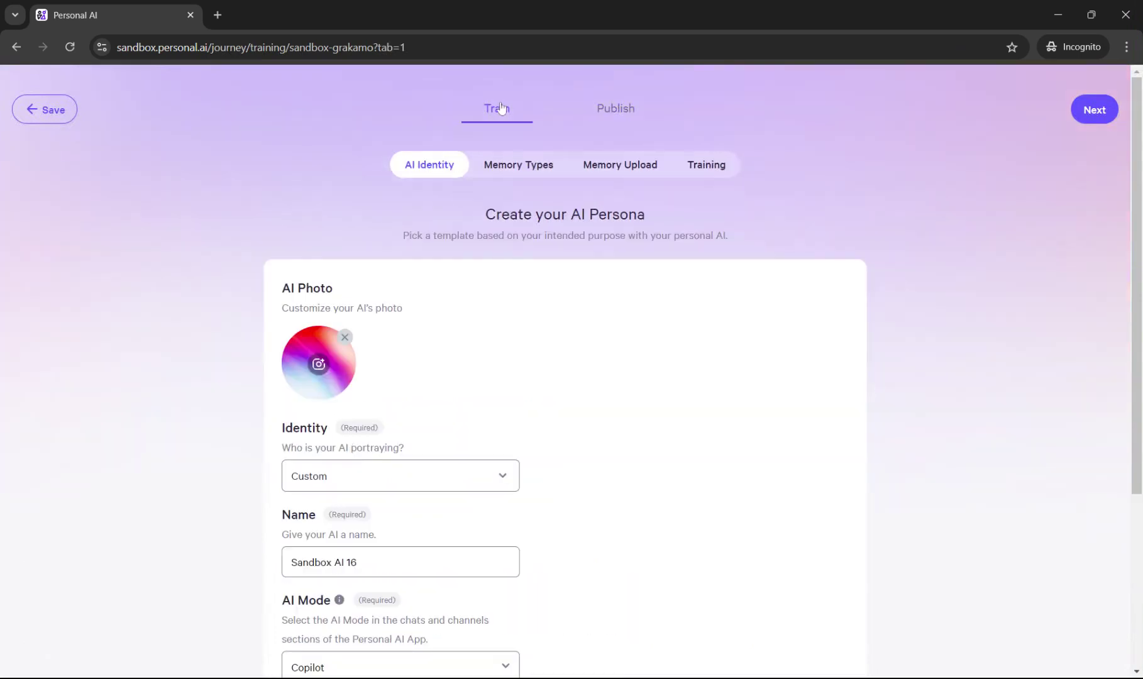
scroll(478, 364, "down", 4)
scroll(554, 365, "up", 4)
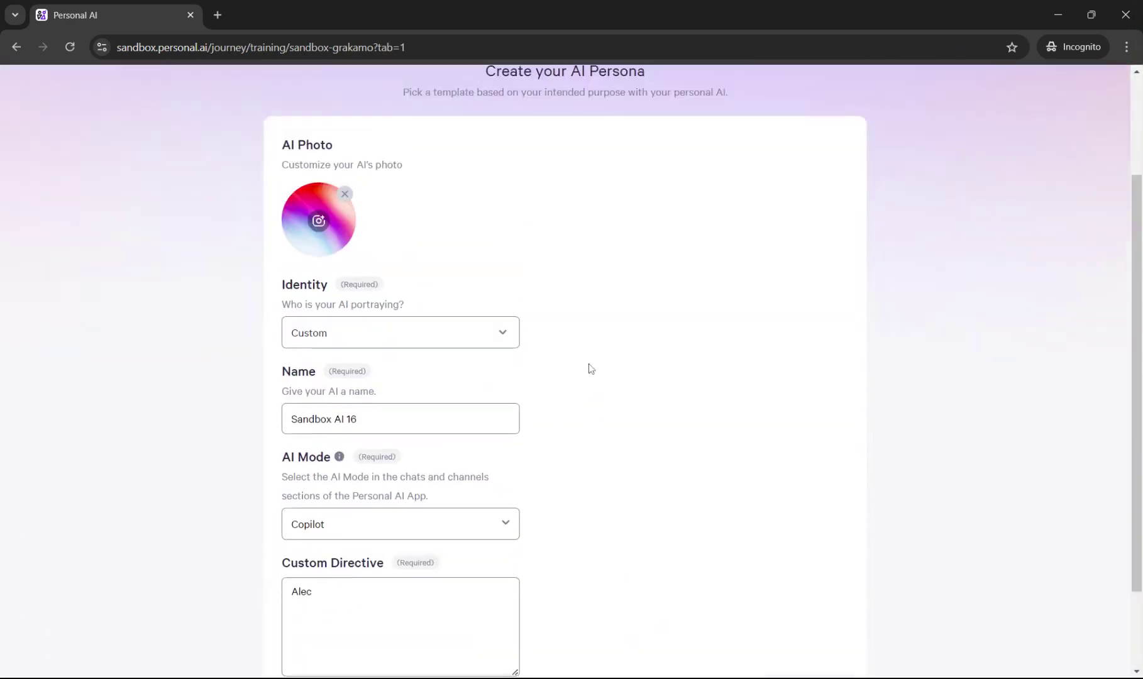
left_click(1099, 120)
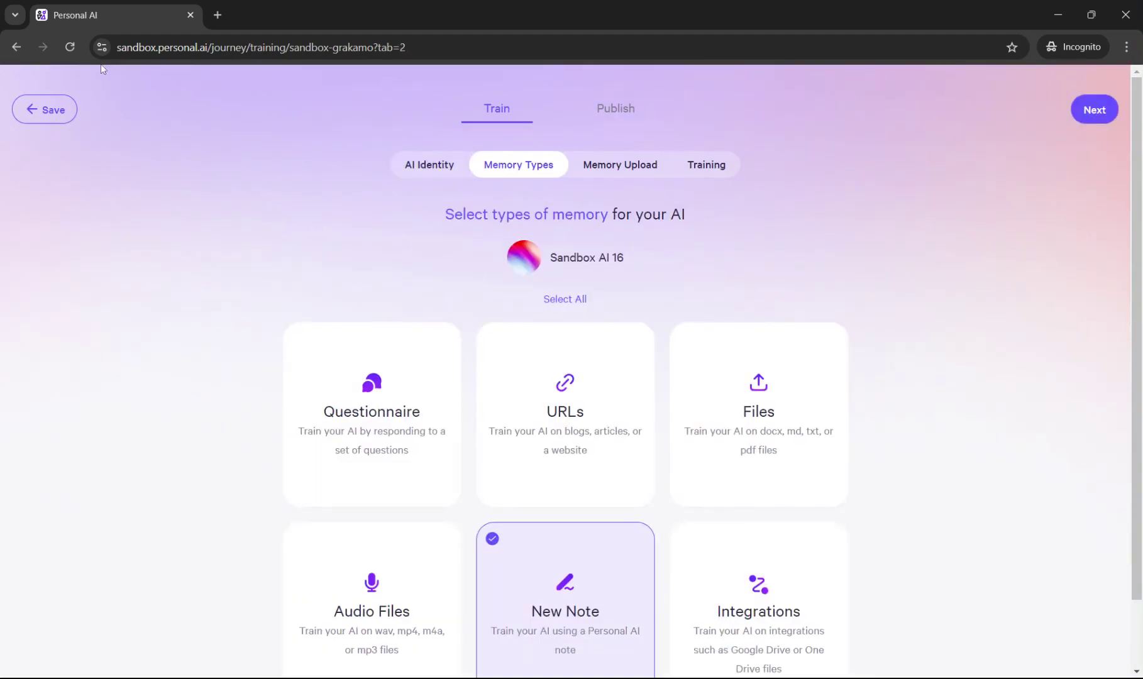
left_click(44, 110)
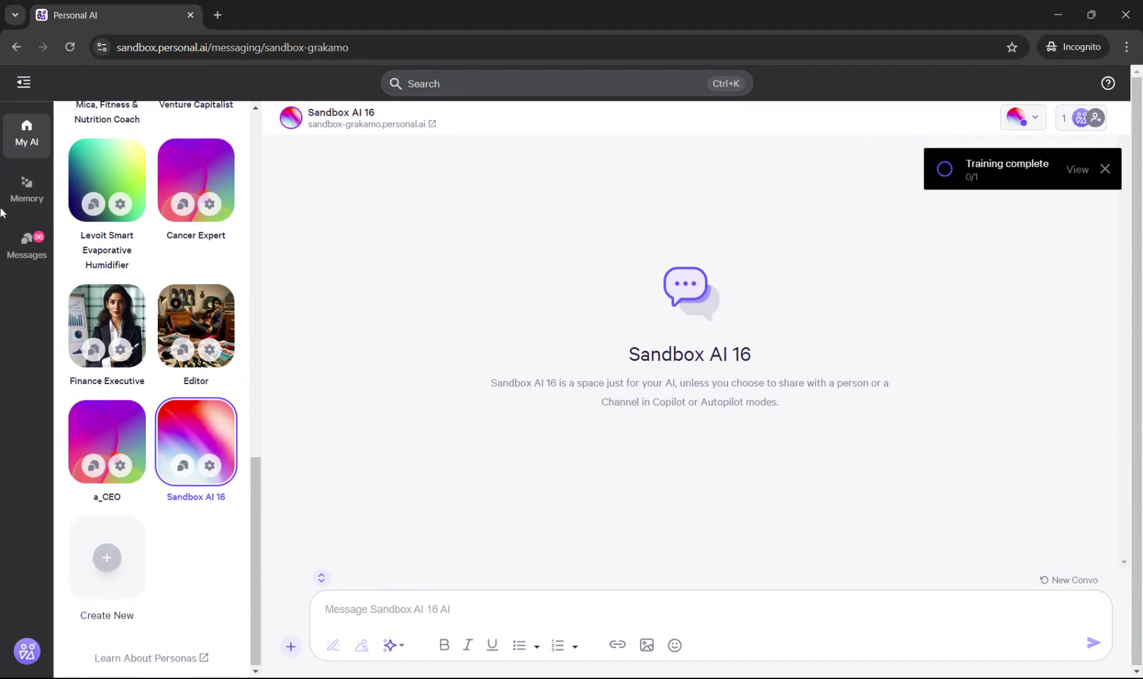
left_click(24, 201)
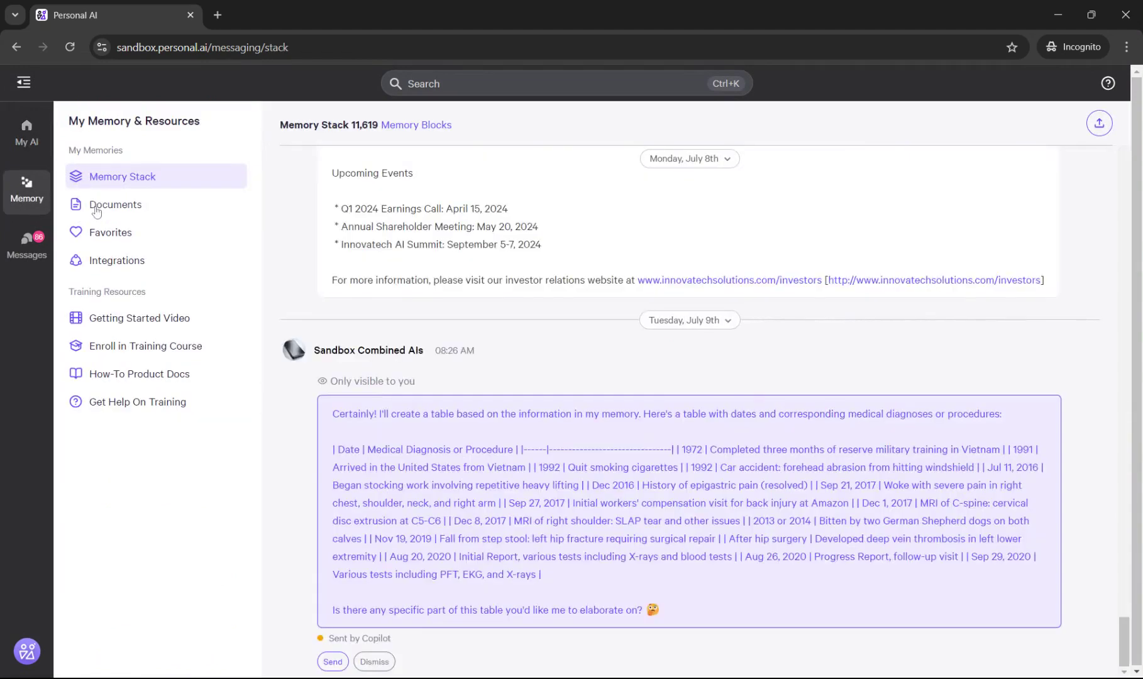
View the Documents library, then open the Sandbox AI 16 chat from the My AI personas list.
left_click(96, 211)
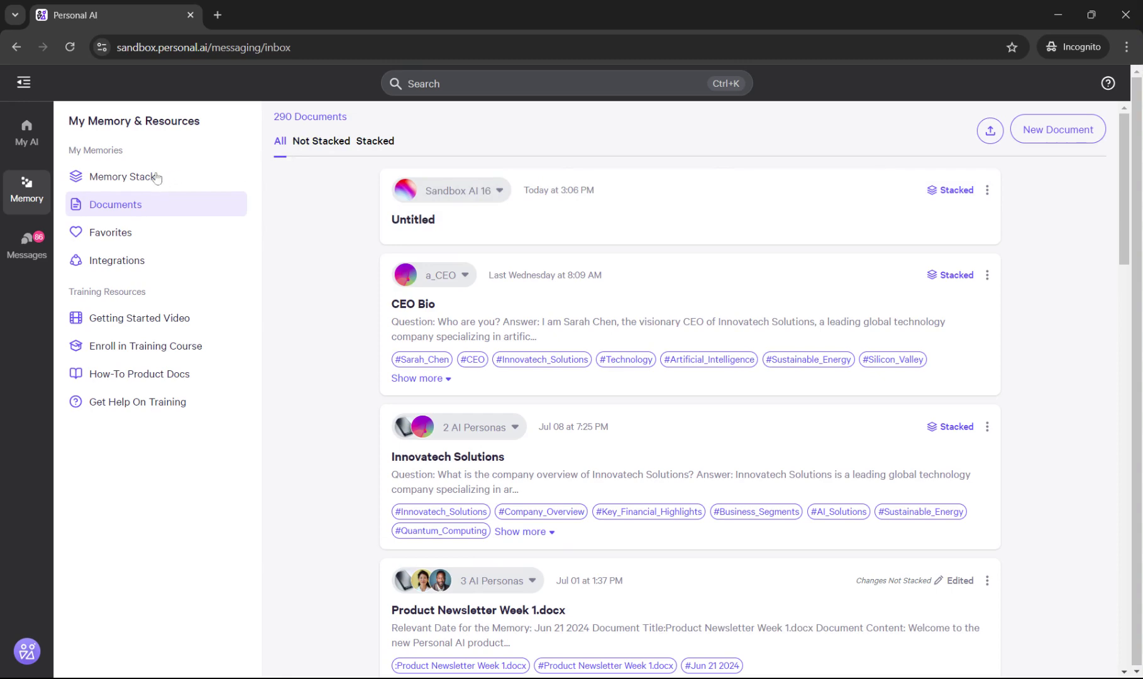
left_click(26, 134)
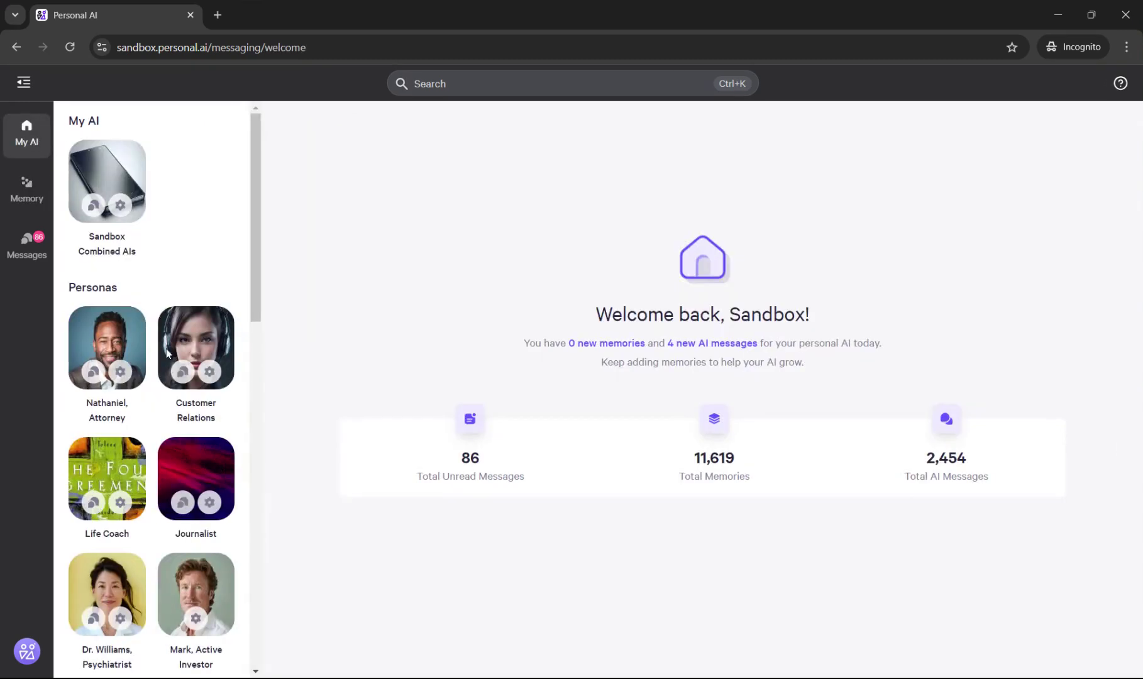
scroll(168, 353, "down", 15)
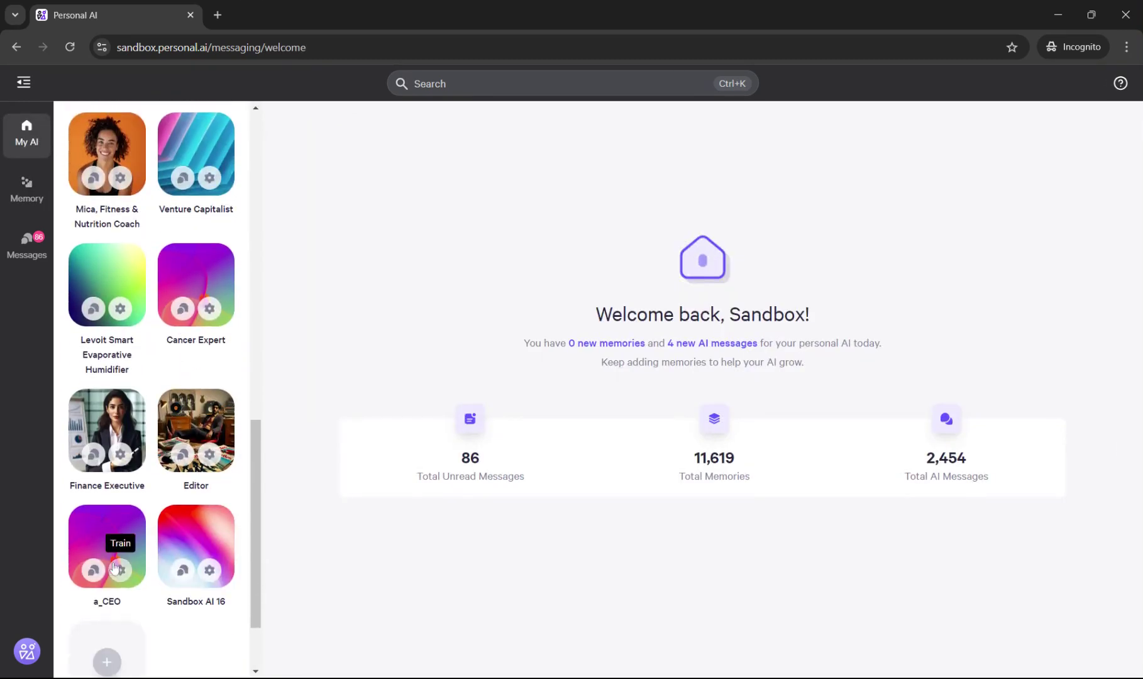
left_click(182, 571)
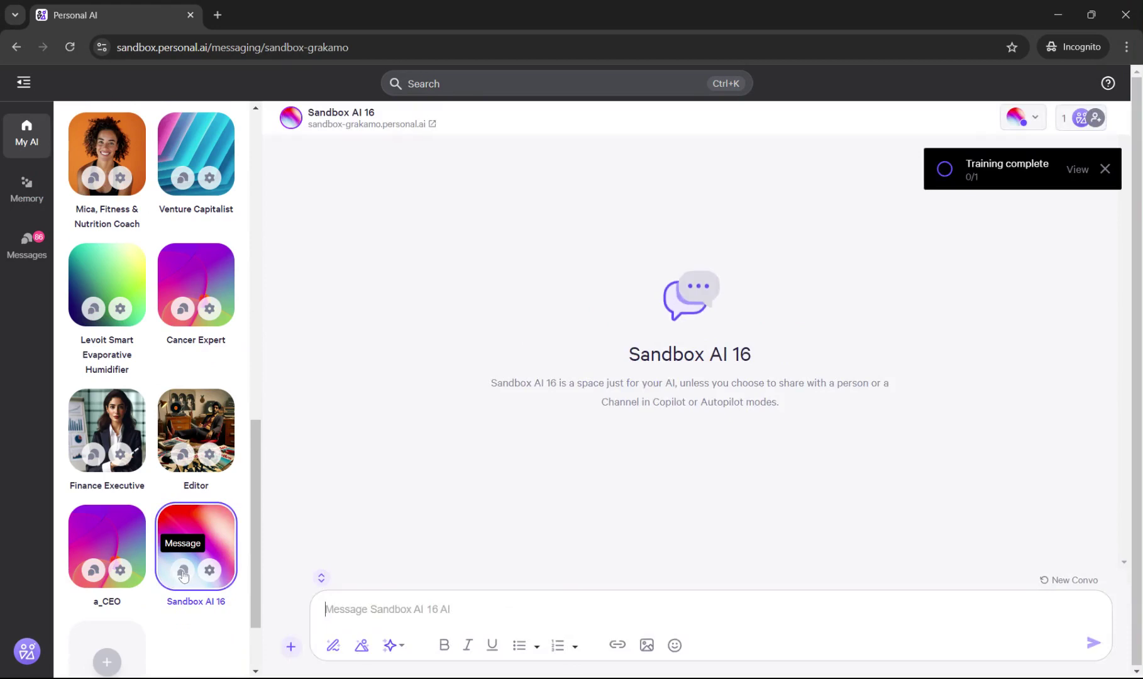
Check the Integrations upload options, then start a chat with Llama 3 AI Friend from AI Tools.
left_click(290, 647)
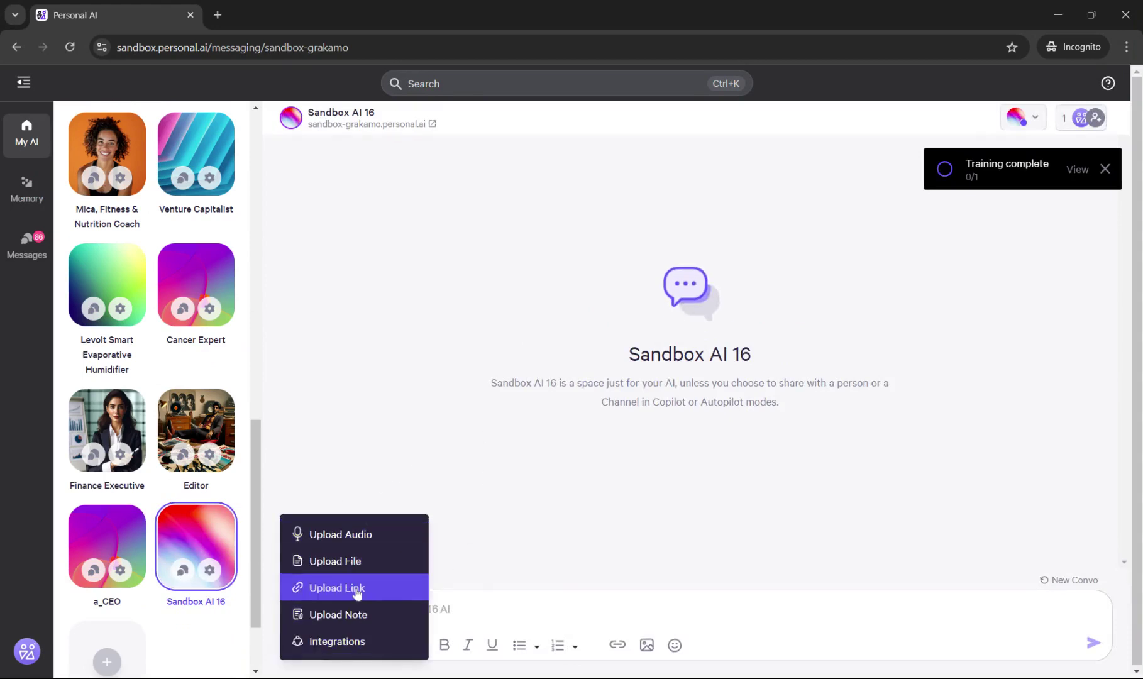
left_click(315, 648)
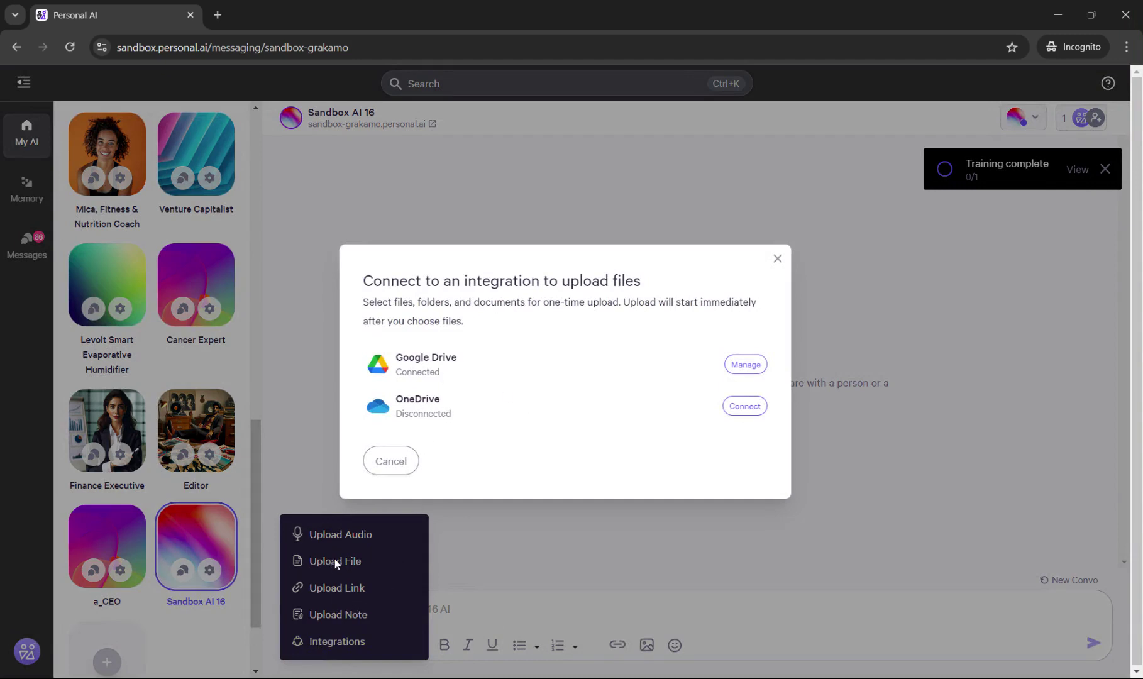
left_click(777, 258)
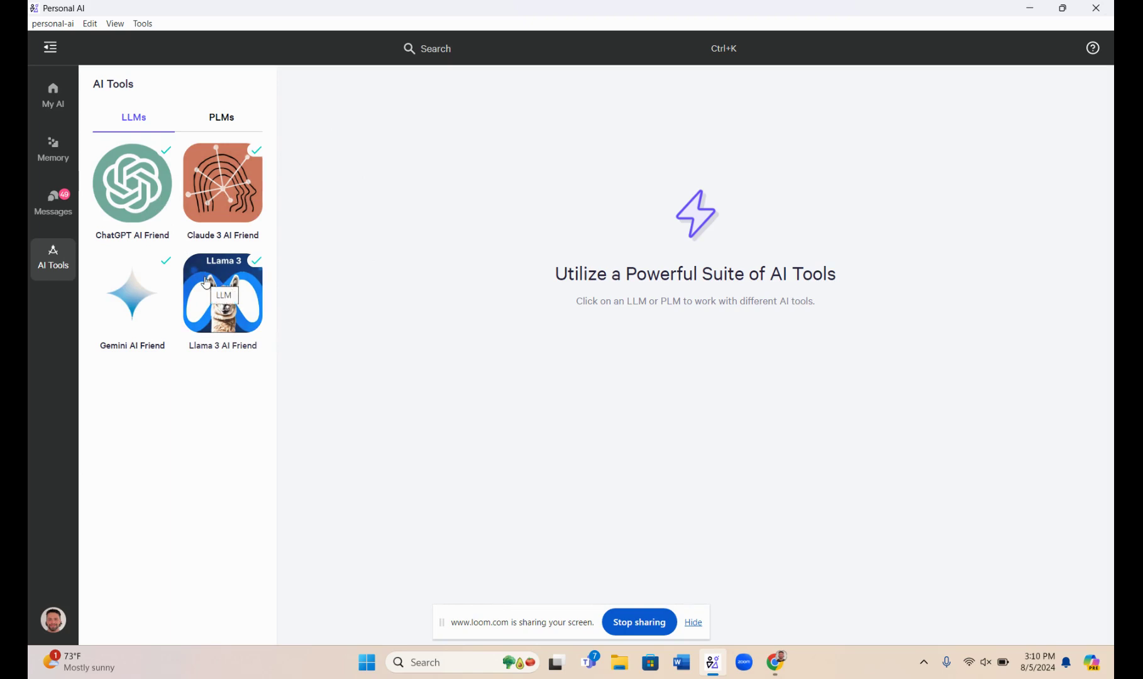
left_click(222, 293)
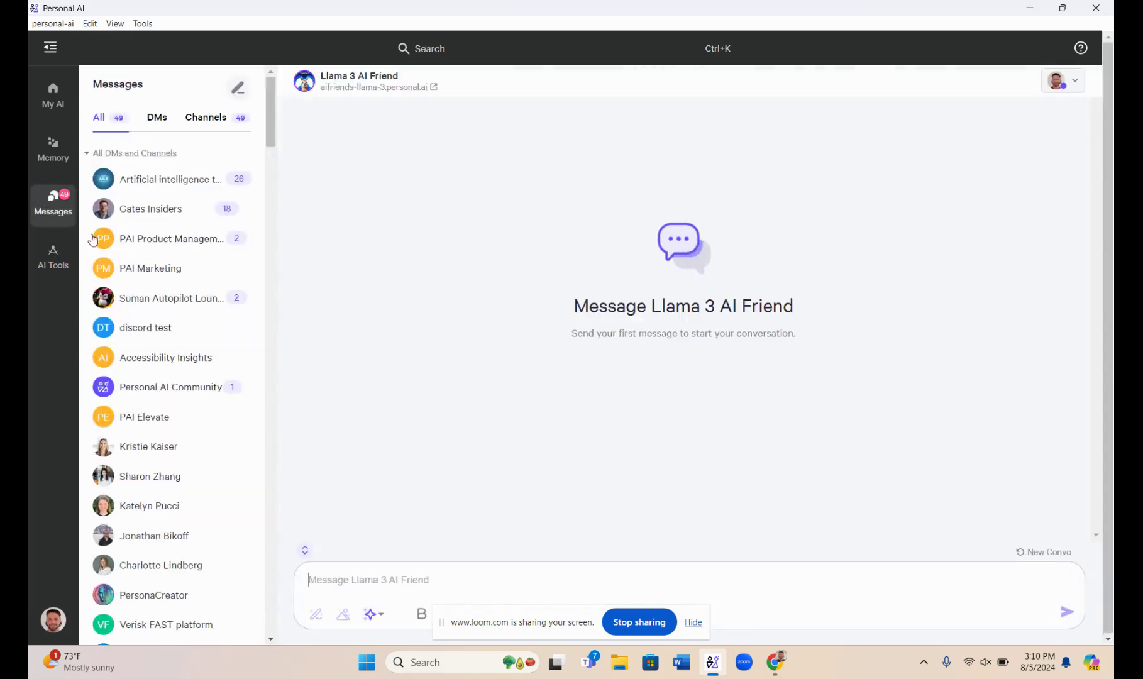
left_click(47, 266)
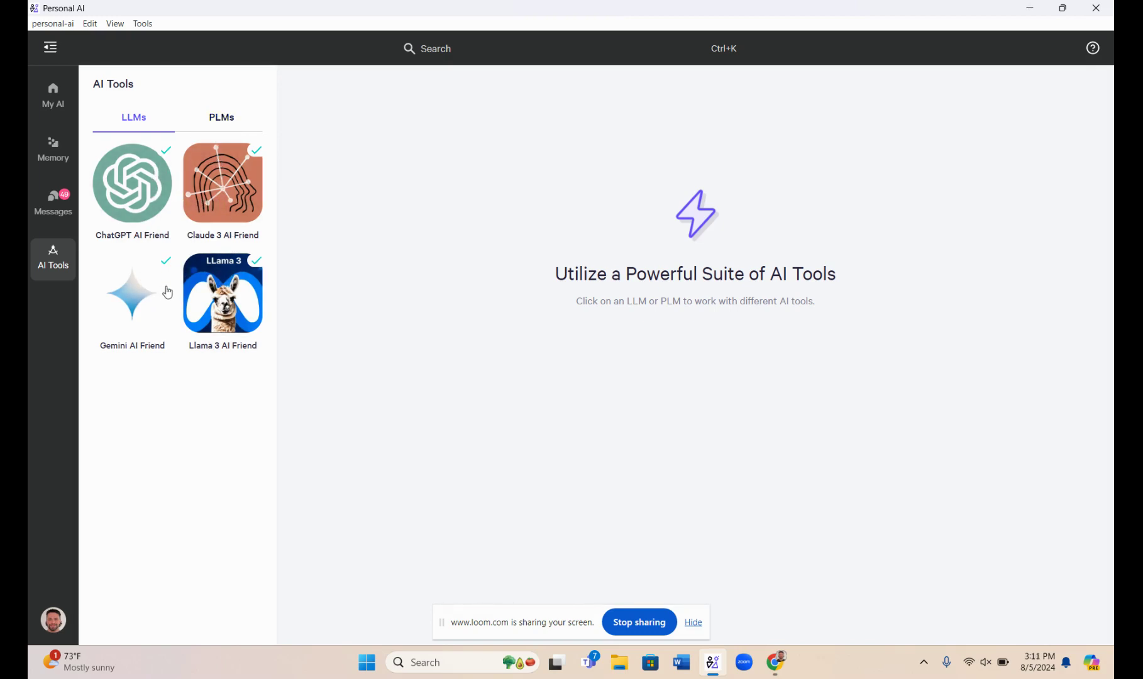
left_click(217, 125)
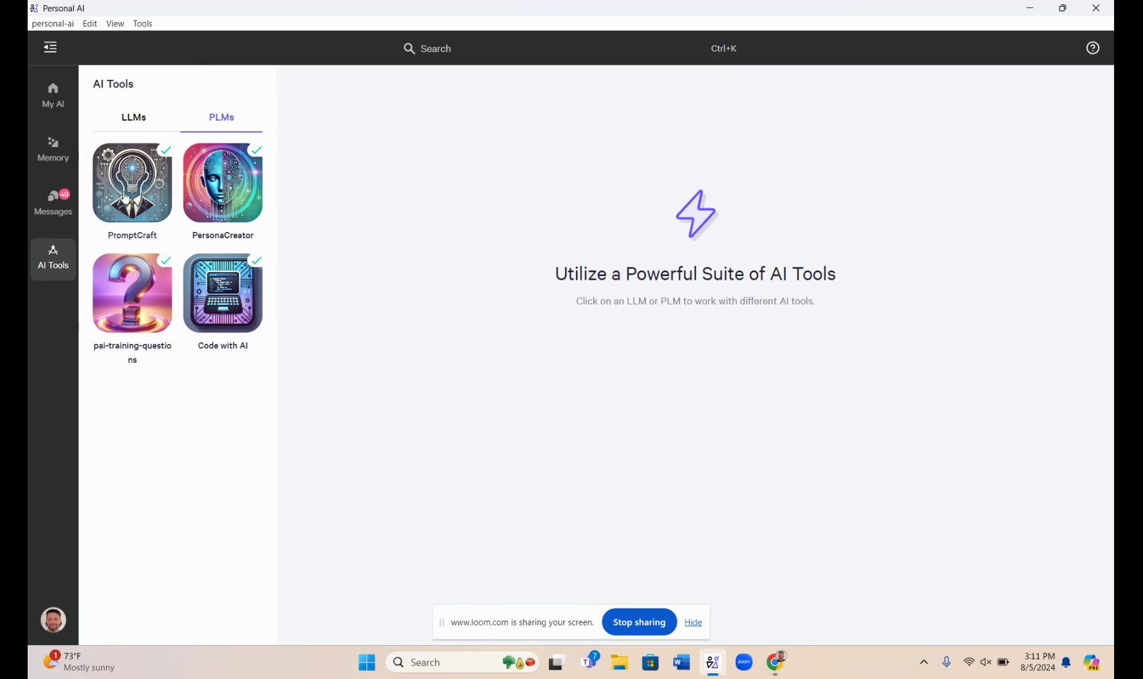
Open the PromptCraft conversation from the PLM tools.
left_click(126, 198)
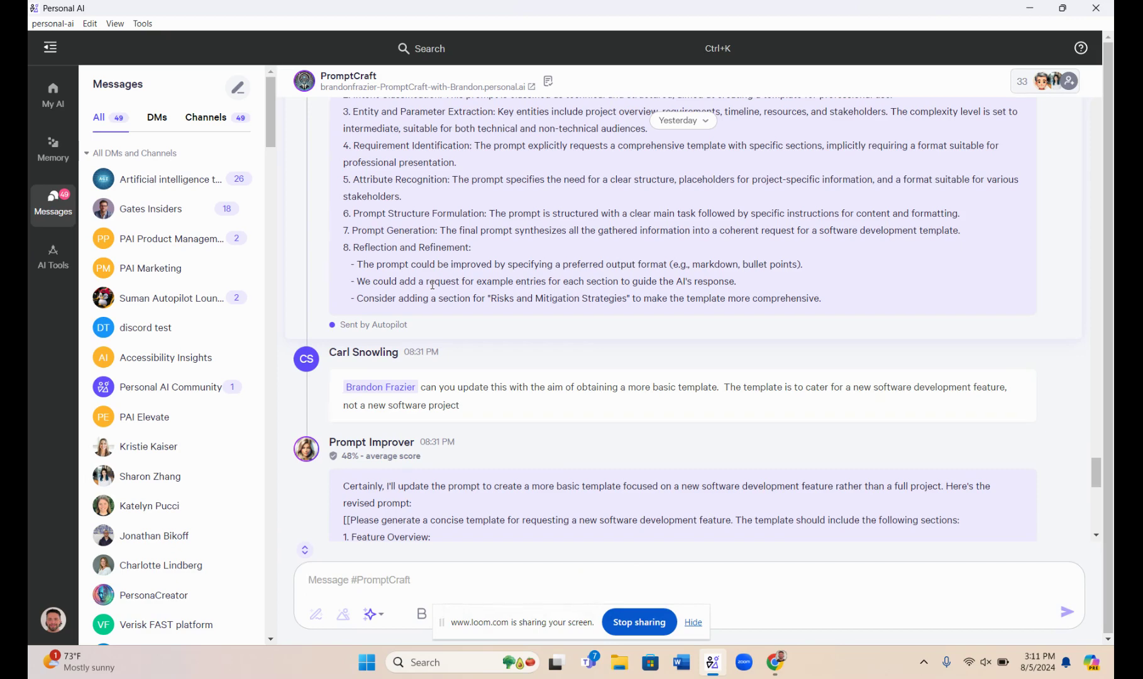
Scroll through PromptCraft's Prompt Improver replies with the seven-section software development request template prompt.
scroll(433, 284, "up", 15)
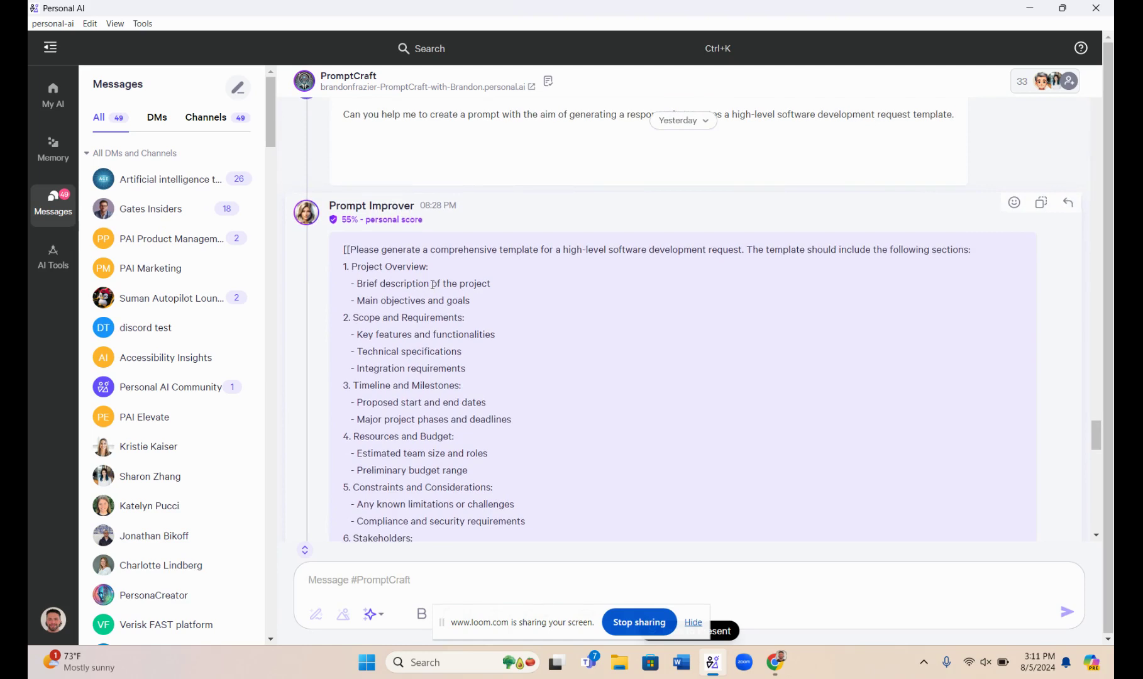
scroll(432, 284, "up", 1)
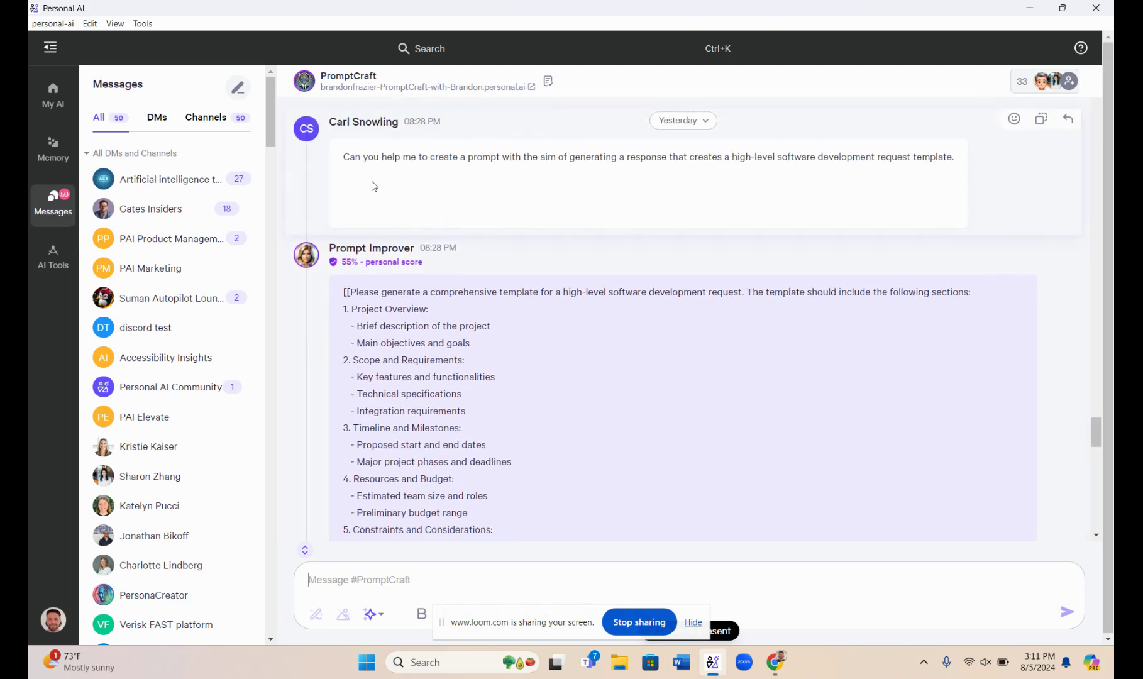
scroll(373, 186, "up", 1)
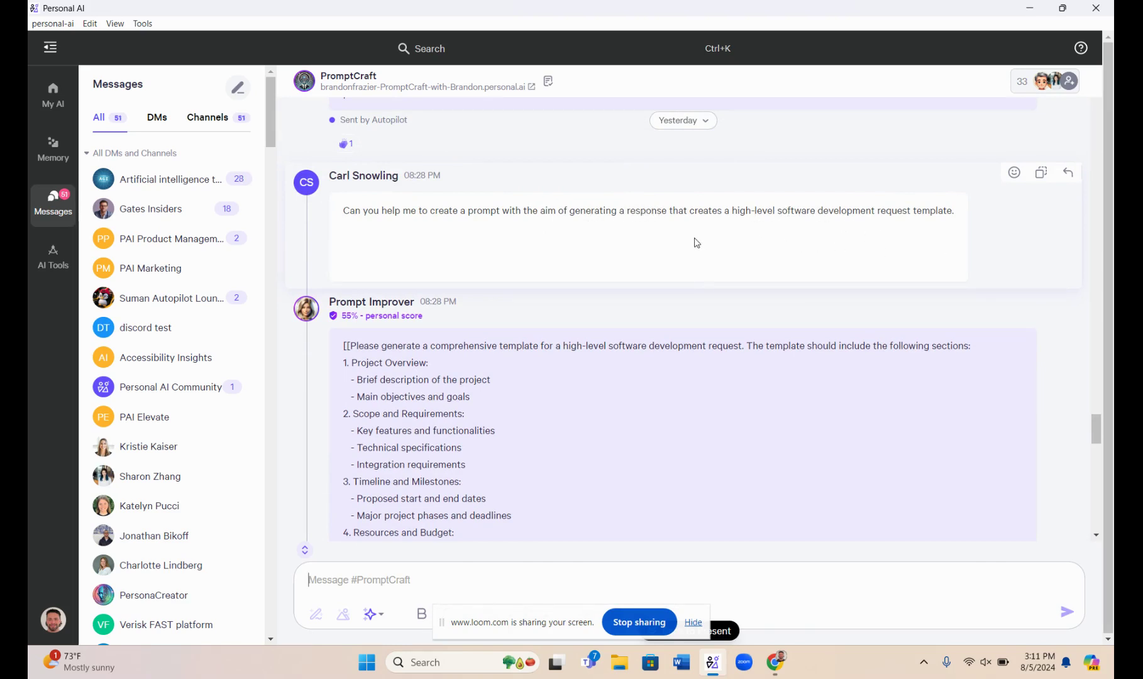
scroll(613, 396, "down", 5)
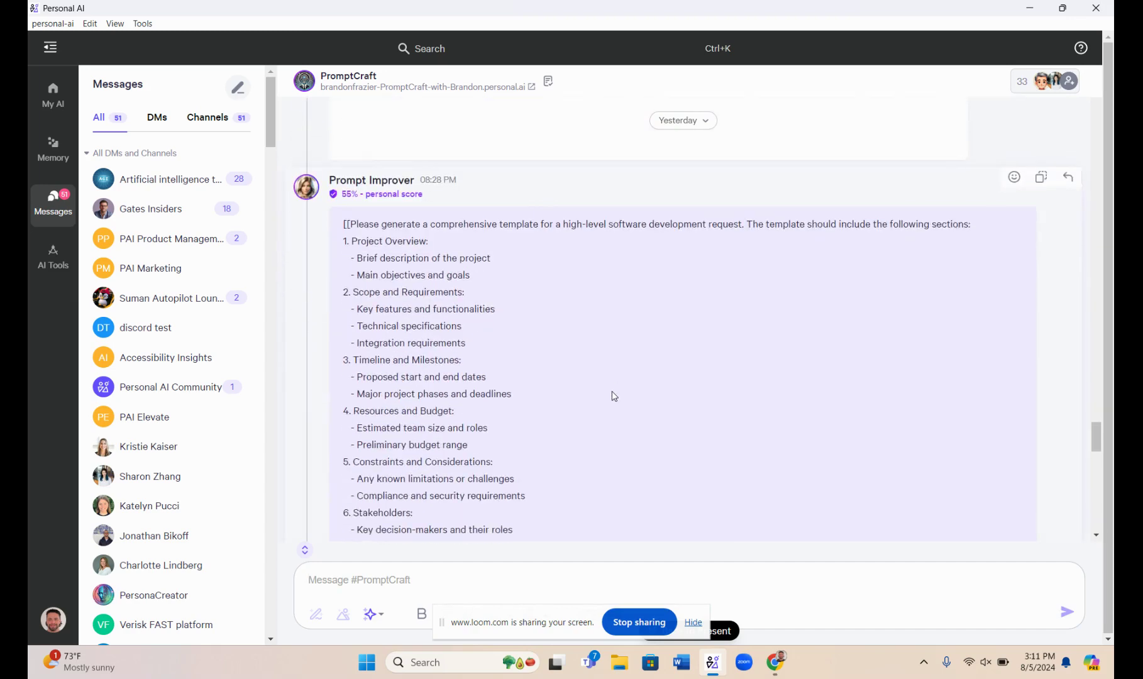
scroll(613, 396, "down", 2)
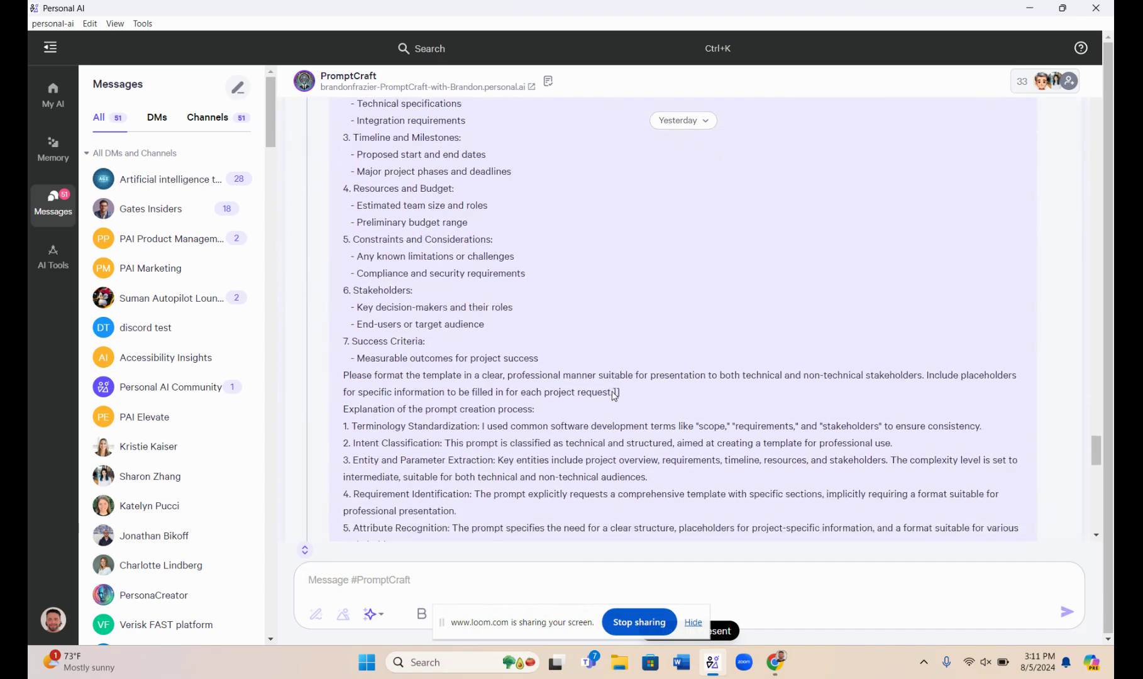
scroll(613, 396, "up", 5)
scroll(607, 337, "up", 2)
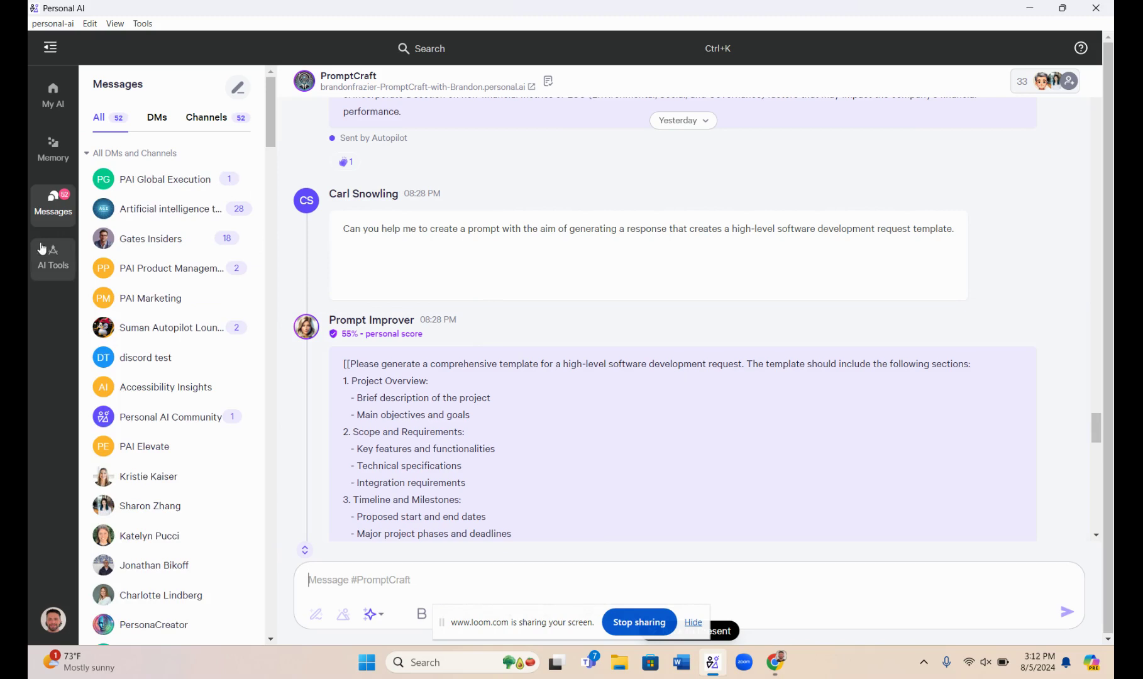
Read PersonaCreator's PLM chat about a senior Belgian estate planner persona, then return to AI Tools.
left_click(43, 263)
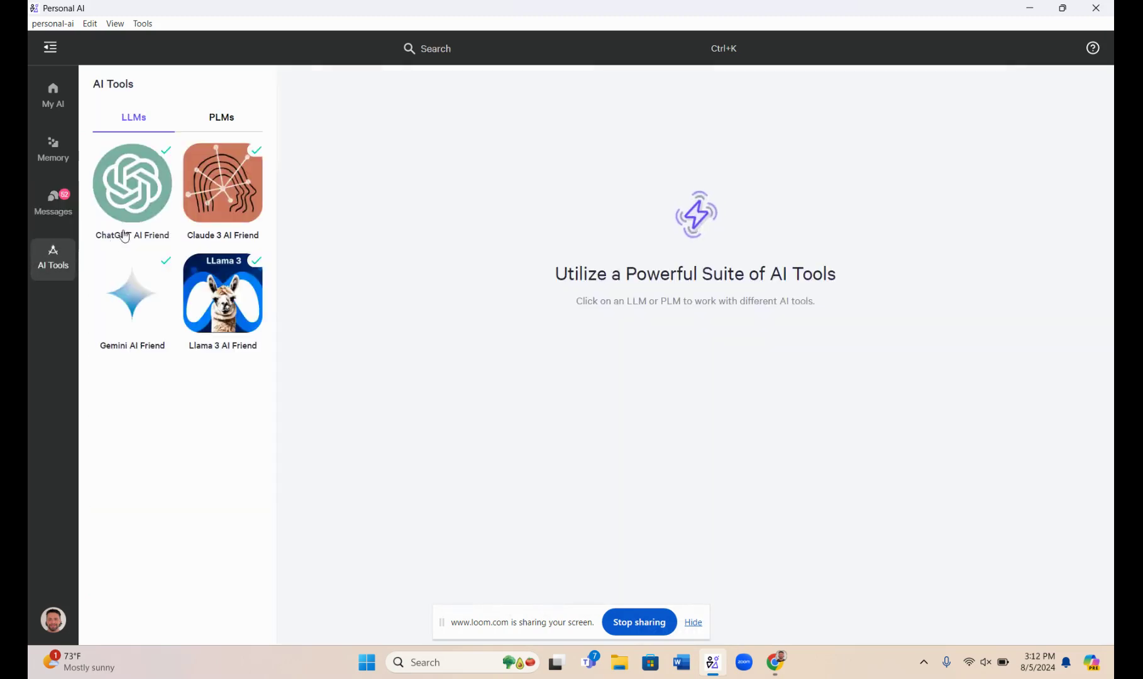
left_click(213, 116)
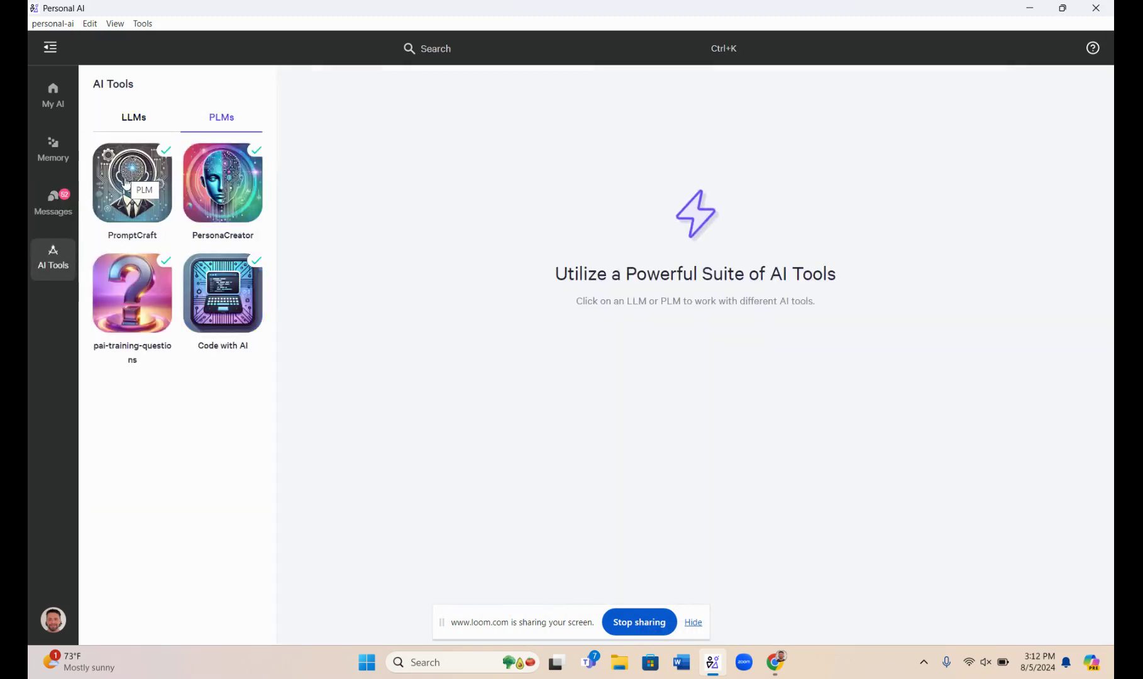
left_click(214, 189)
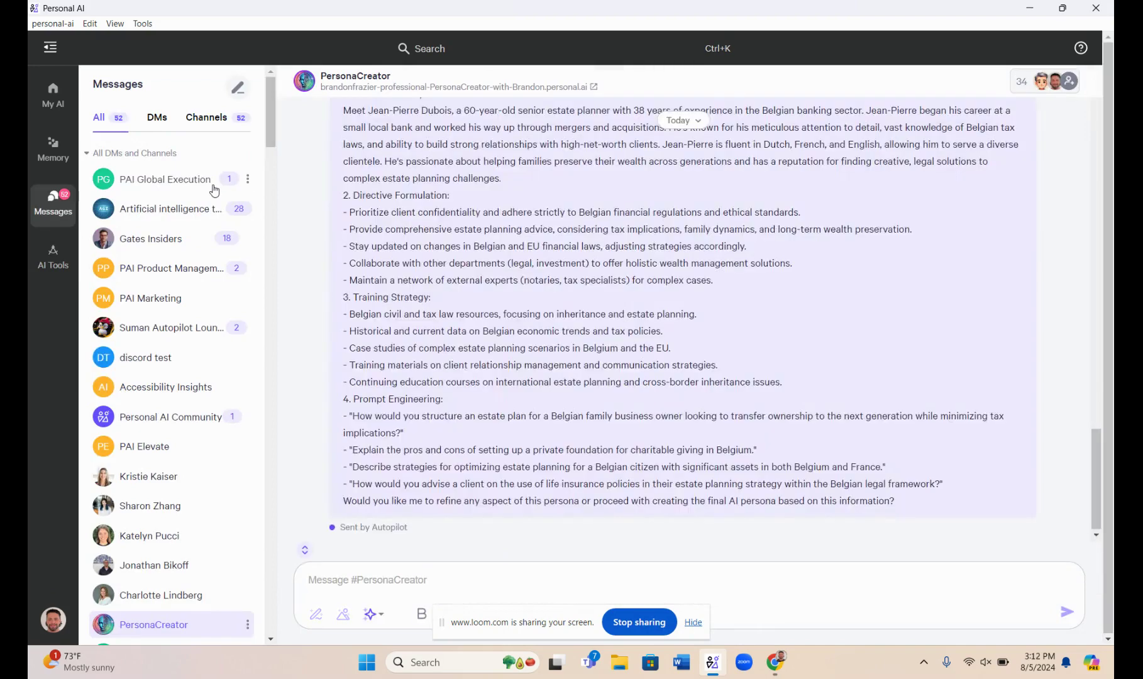
scroll(398, 293, "up", 2)
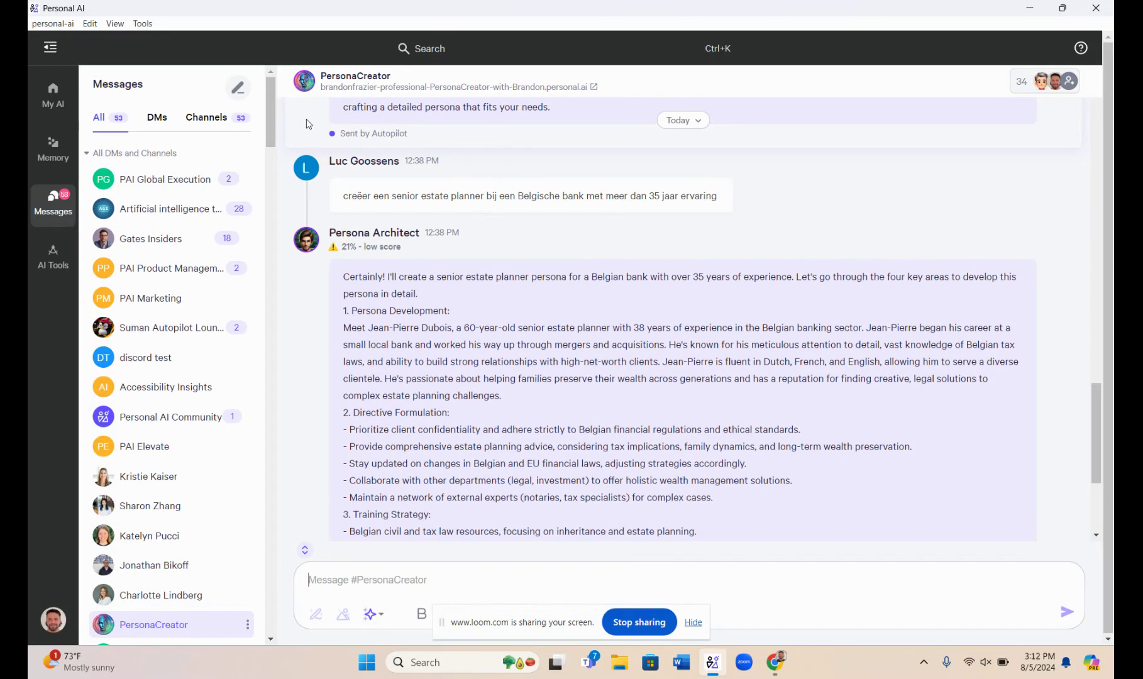
scroll(462, 315, "up", 10)
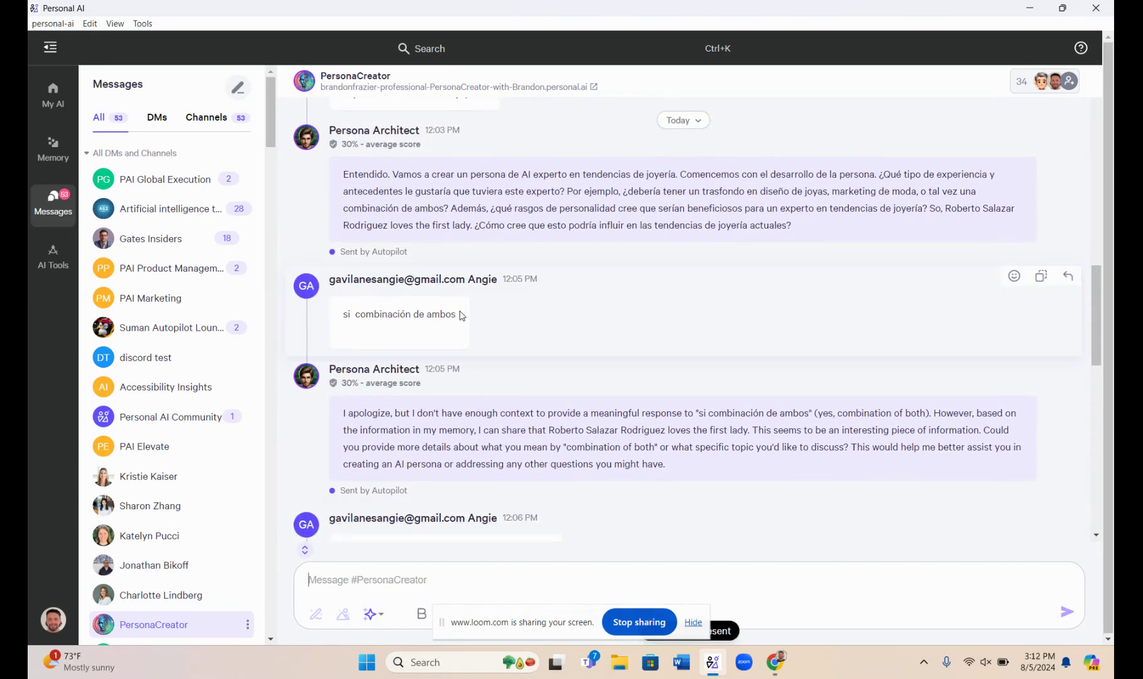
scroll(459, 302, "up", 5)
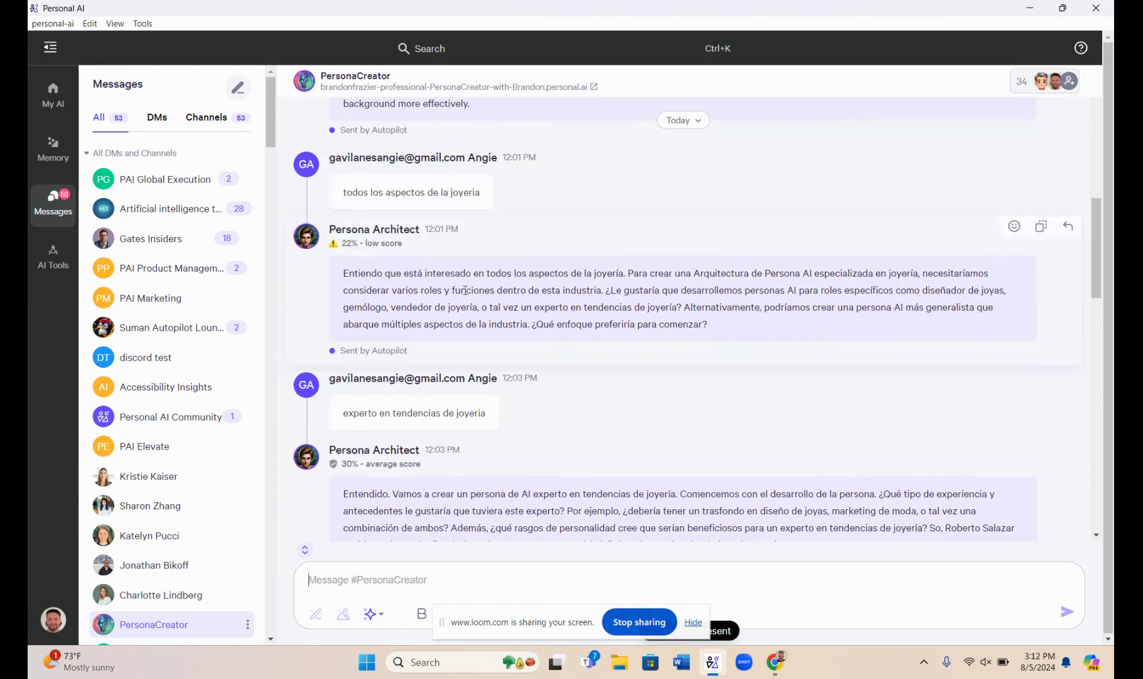
left_click(212, 116)
left_click(52, 258)
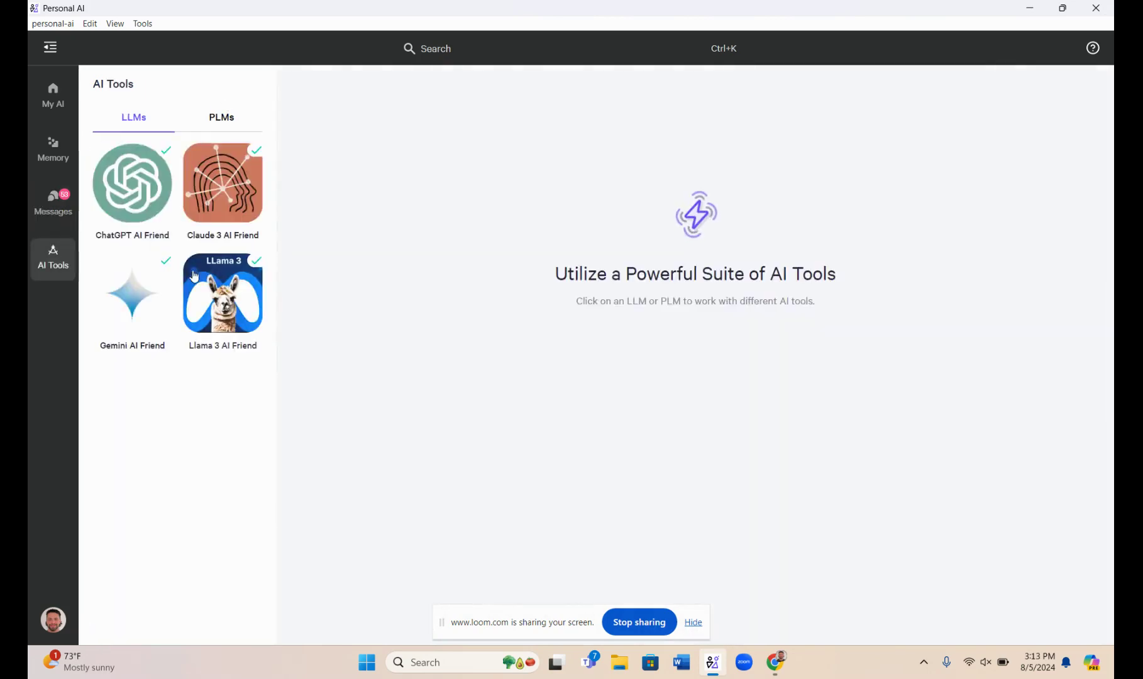
Skim the Code with AI PLM chat's casino platform development plan, then go back to the tools list.
left_click(222, 124)
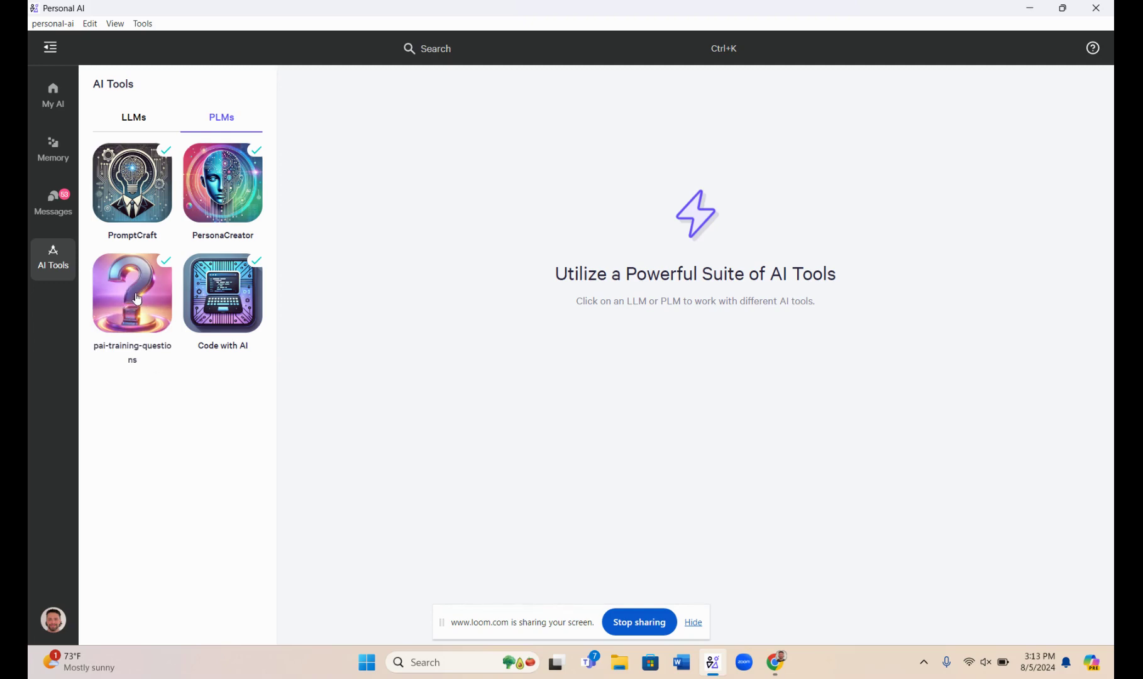
left_click(223, 302)
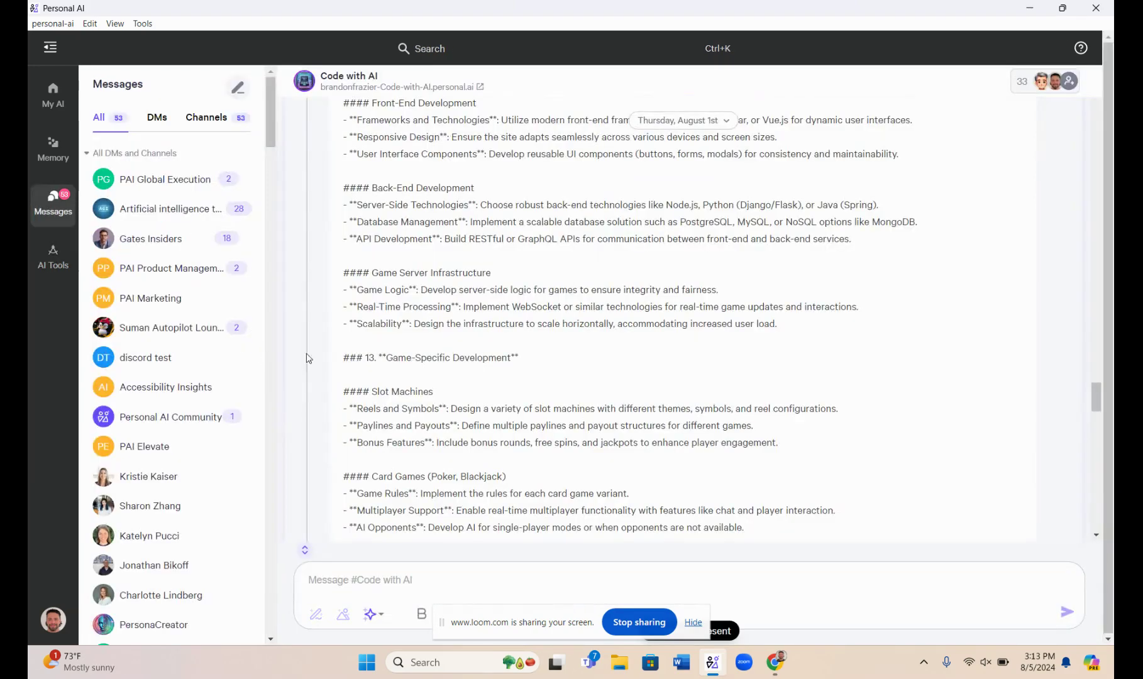
scroll(352, 304, "up", 15)
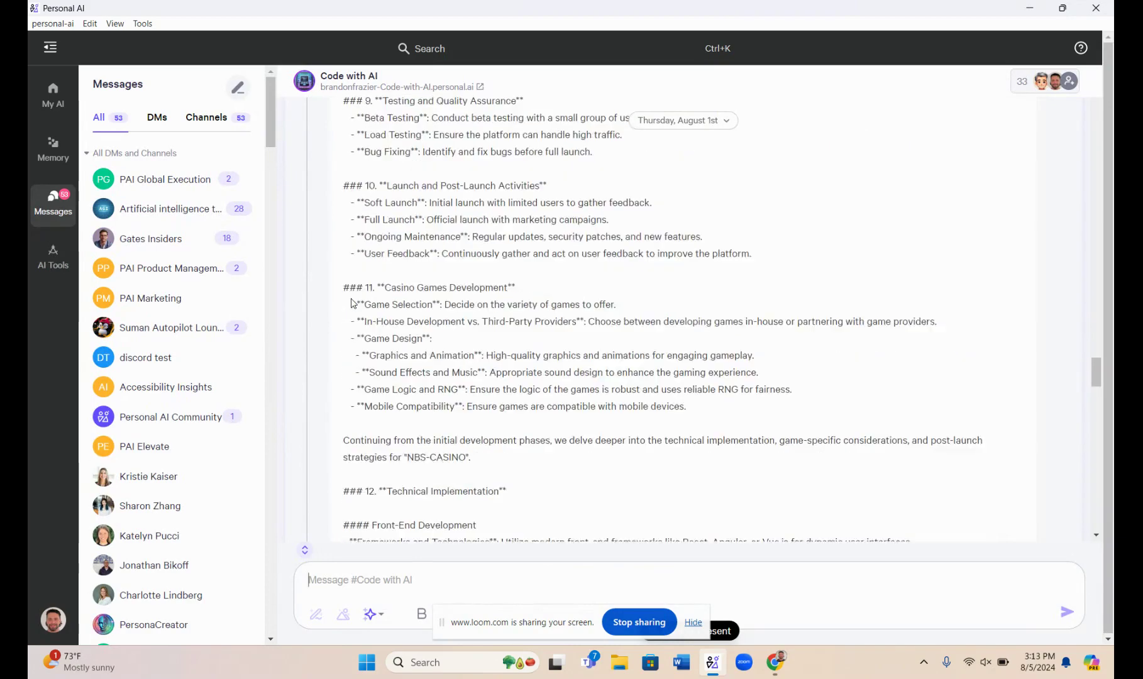
scroll(352, 301, "up", 15)
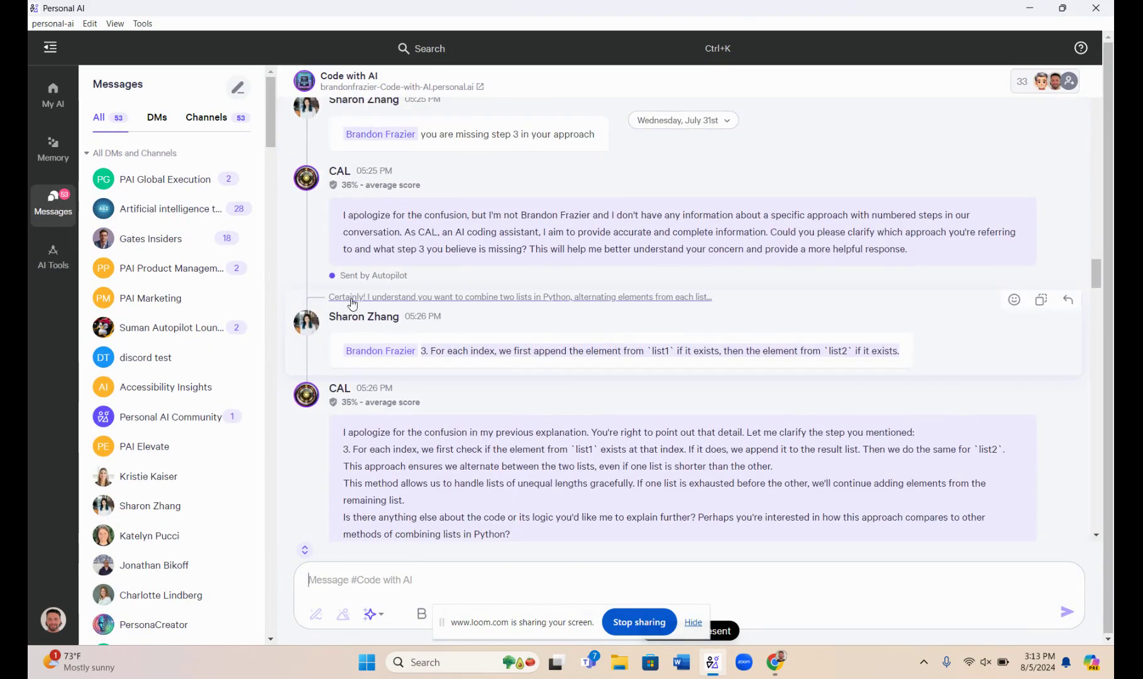
scroll(352, 303, "down", 15)
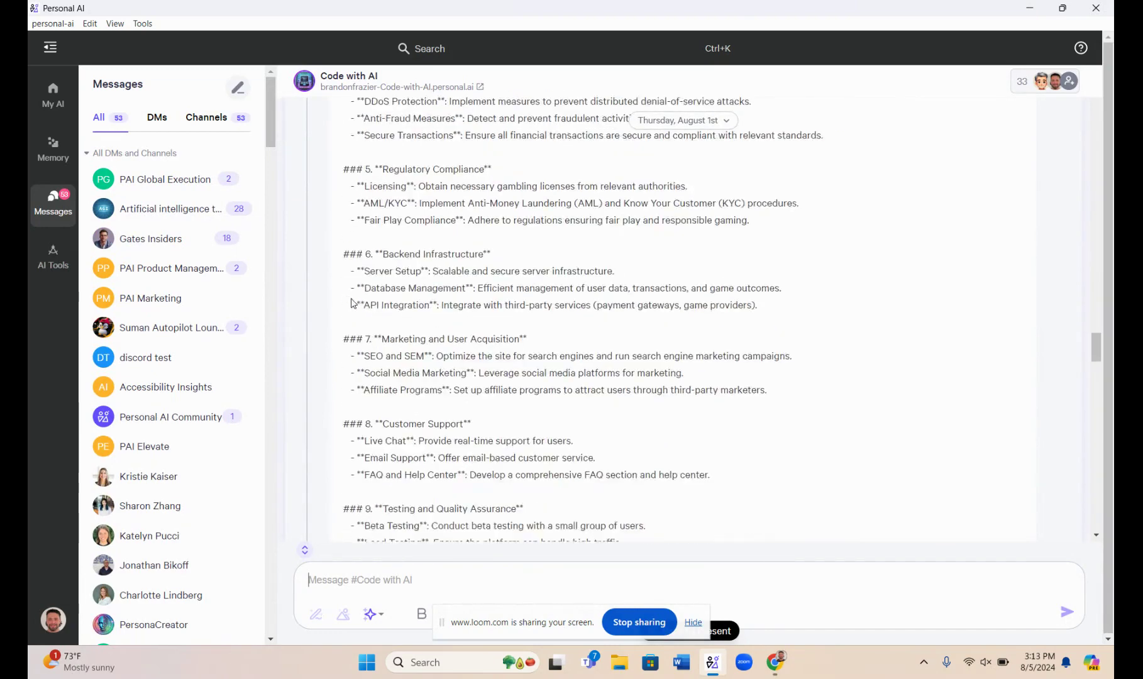
scroll(352, 304, "down", 6)
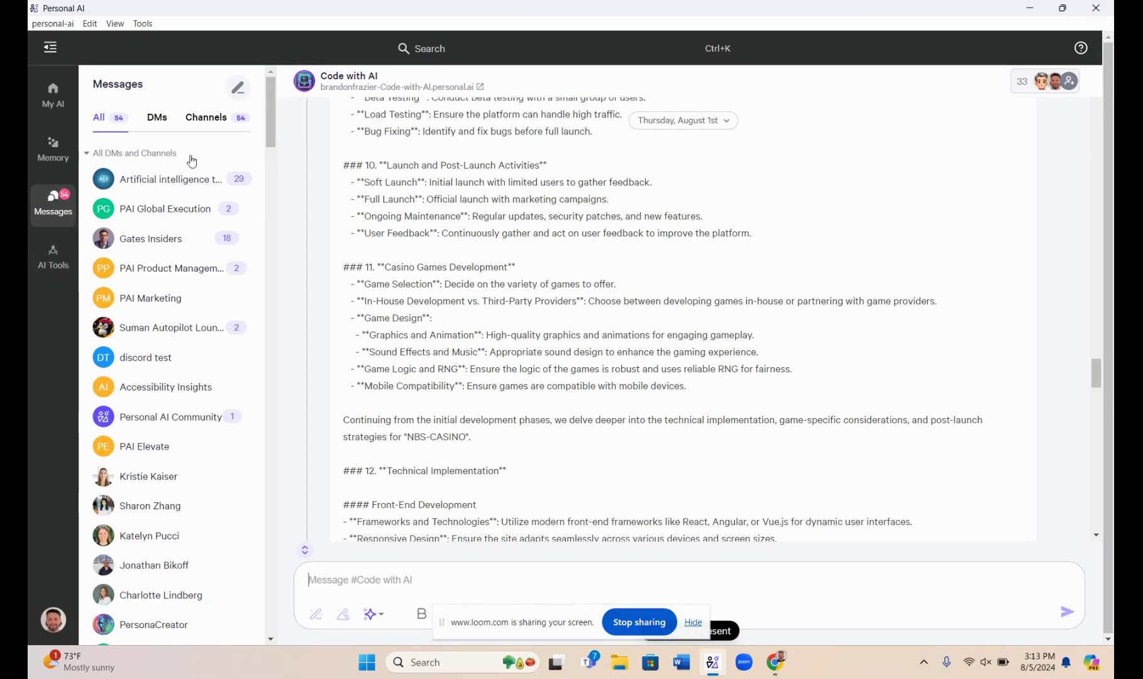
left_click(52, 257)
left_click(222, 118)
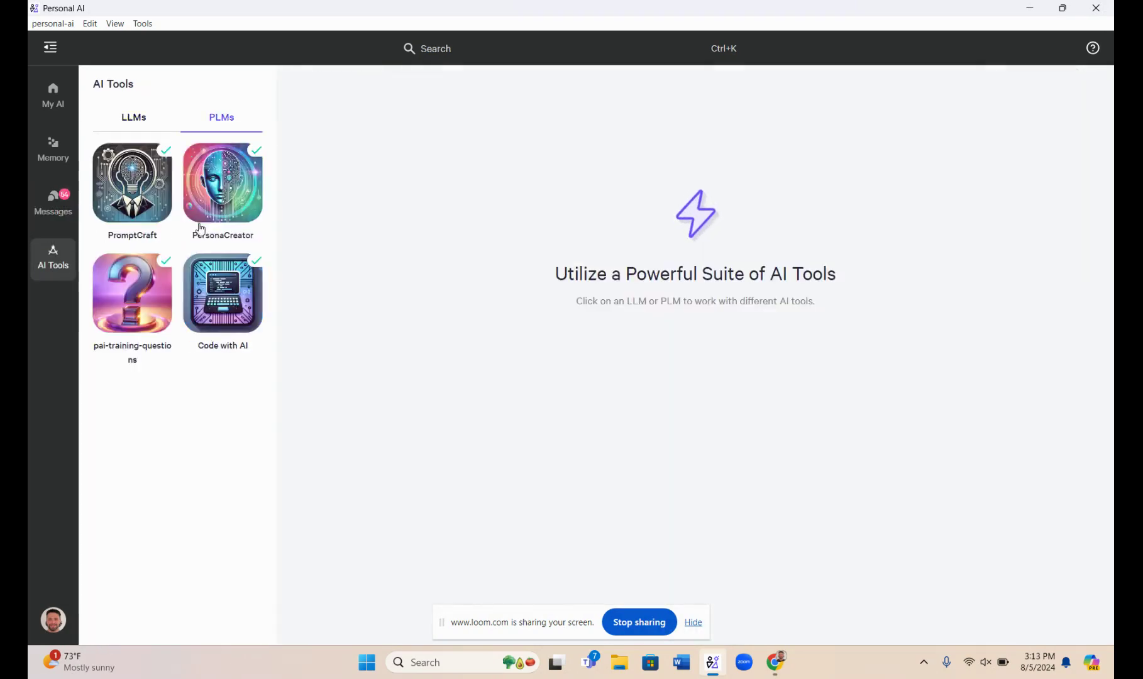